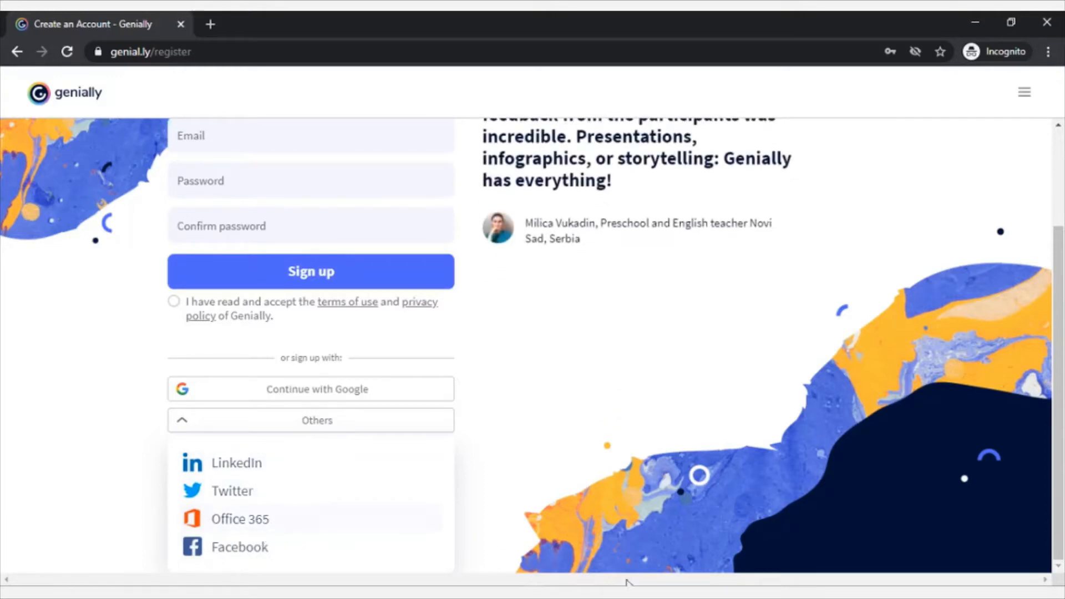
From the dashboard, start a new genially to reach the choice of creation types
mouse_move(632, 580)
left_click(562, 548)
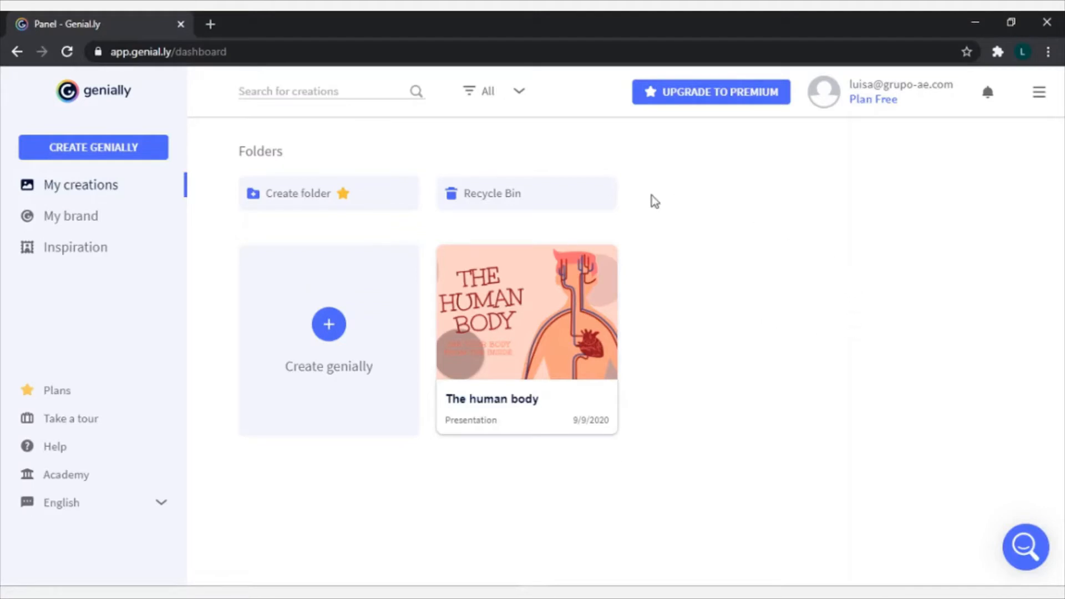
mouse_move(468, 357)
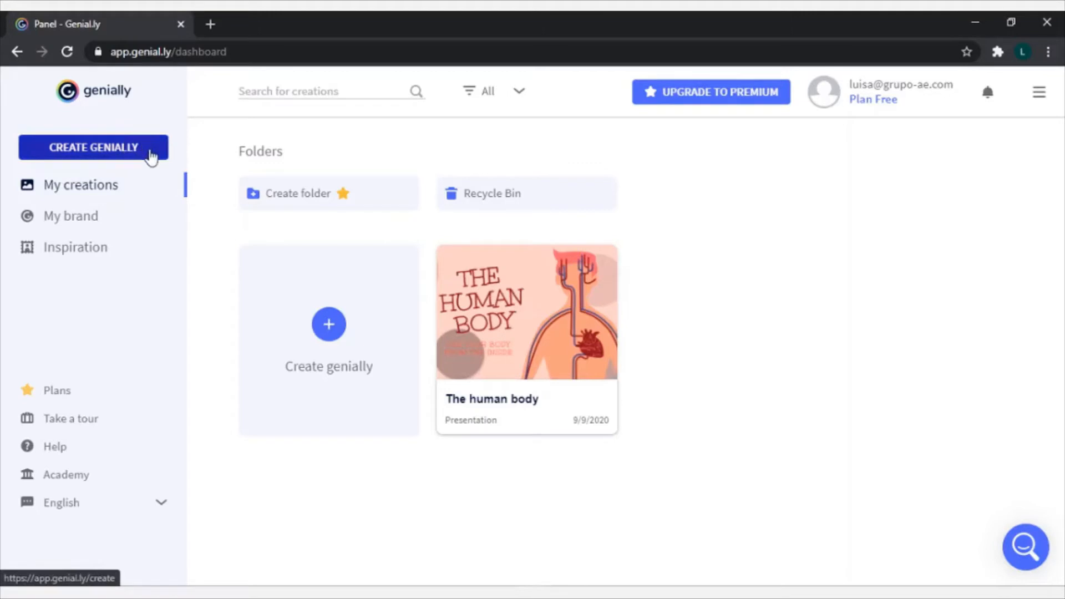
left_click(150, 156)
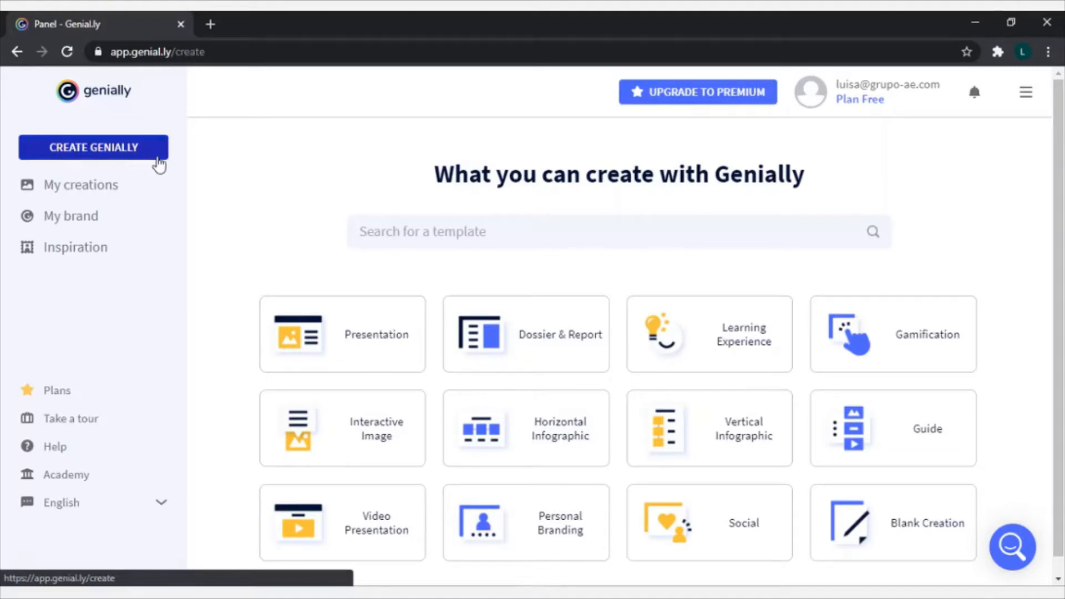
Look over the creation types and open the Presentation template gallery
mouse_move(388, 347)
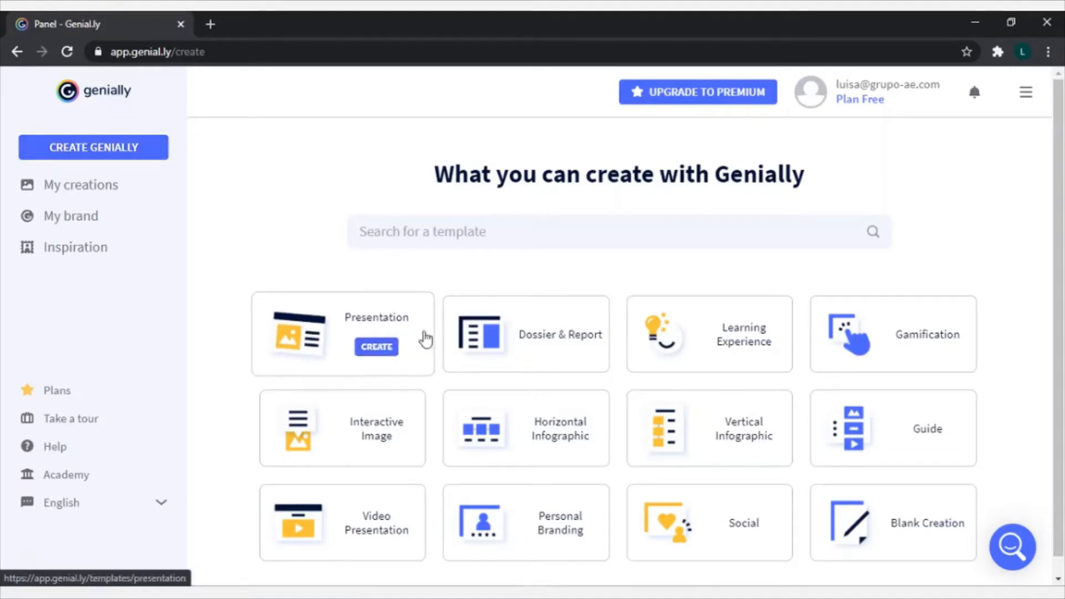
mouse_move(670, 351)
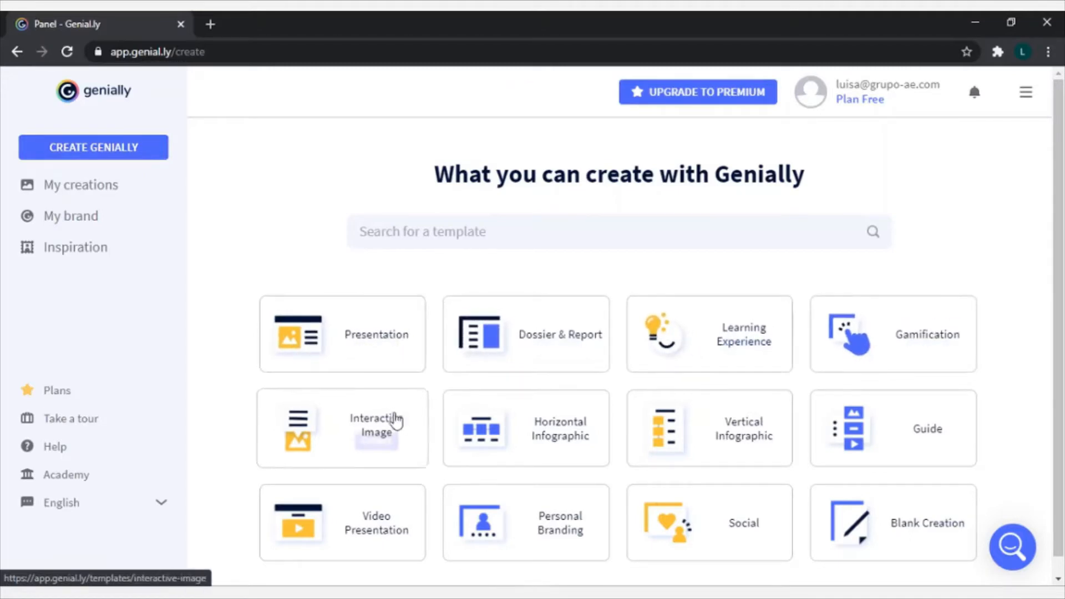
mouse_move(594, 442)
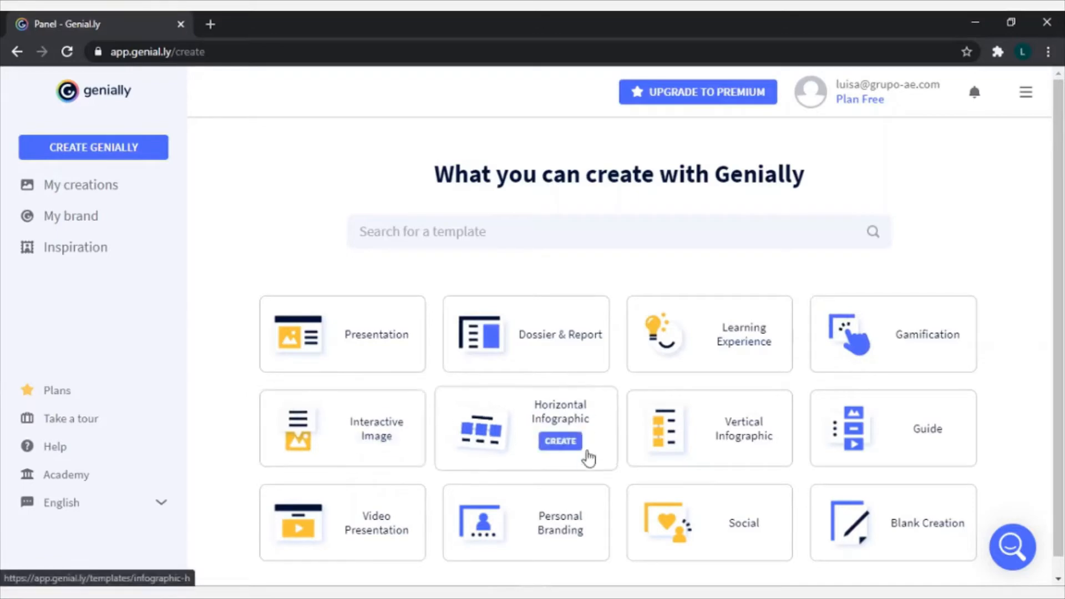
mouse_move(699, 433)
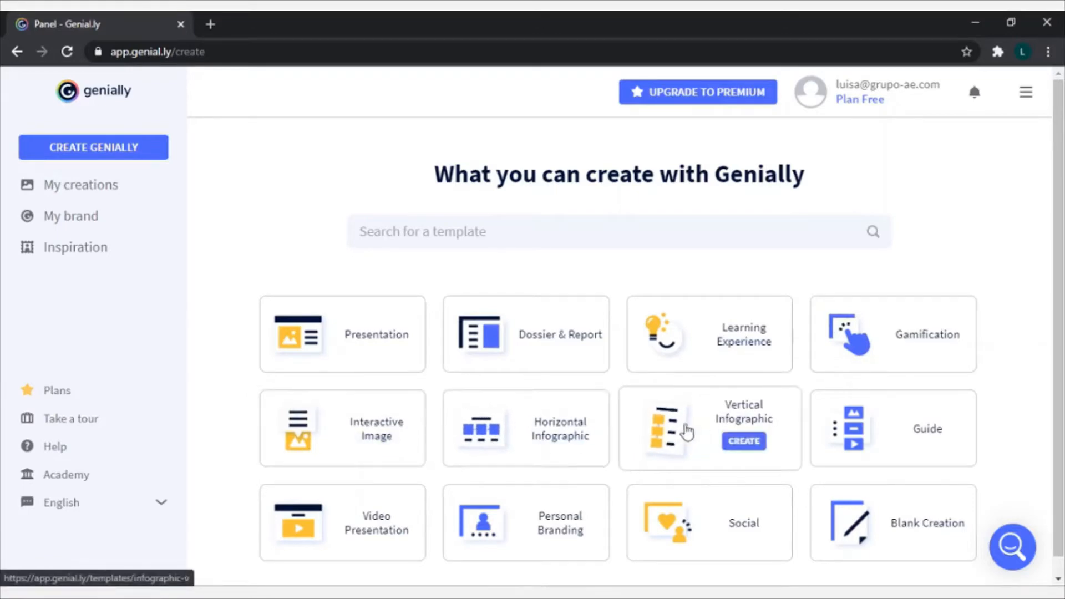
mouse_move(896, 445)
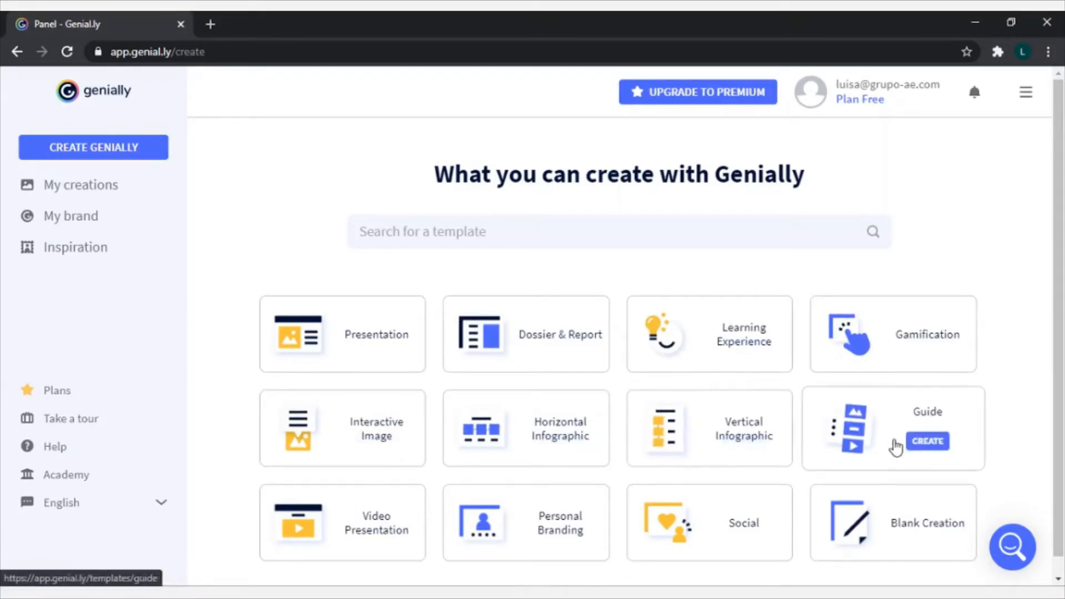
mouse_move(518, 539)
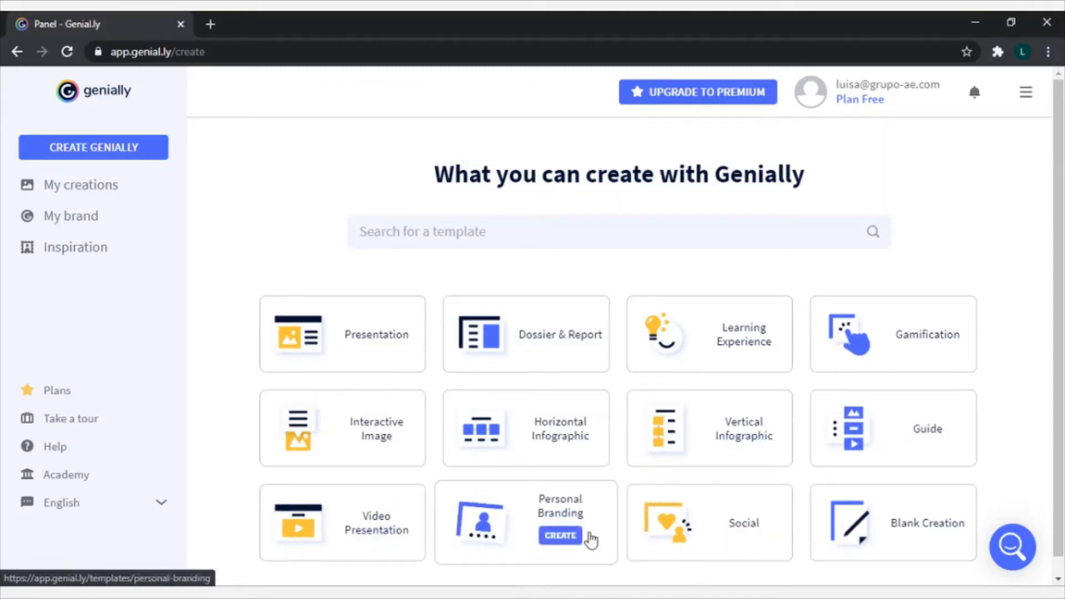
scroll(568, 516, "down", 1)
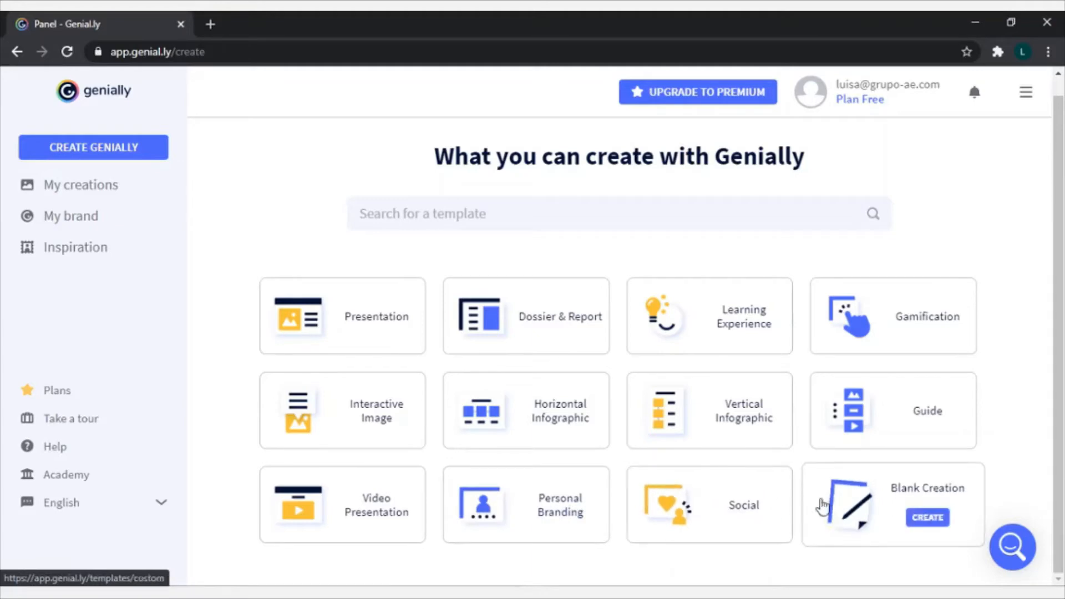
left_click(377, 332)
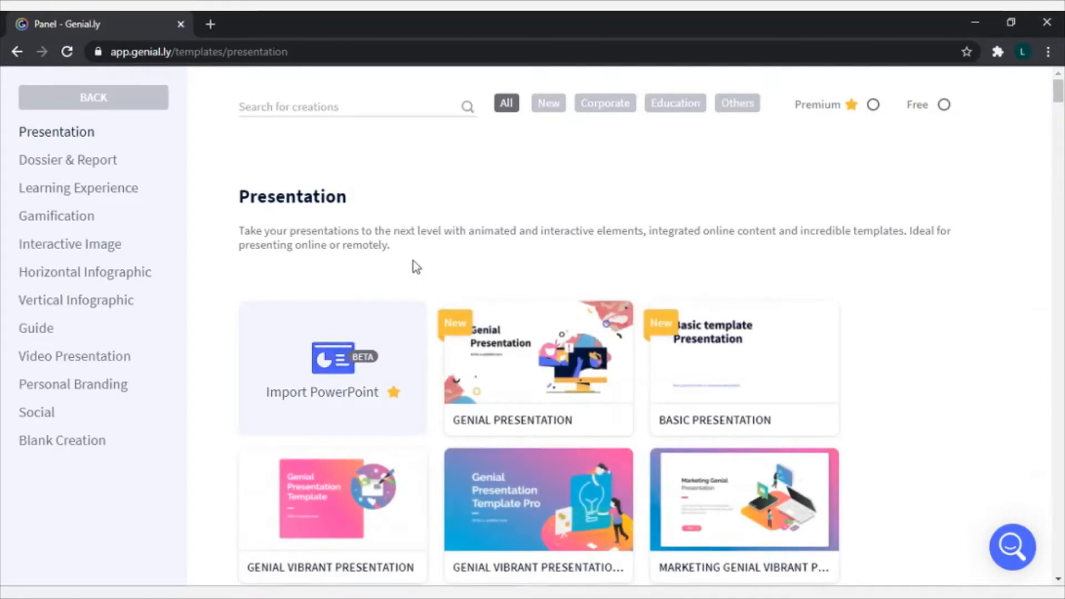
Browse the presentation templates and filter them to show only free ones
scroll(416, 266, "down", 18)
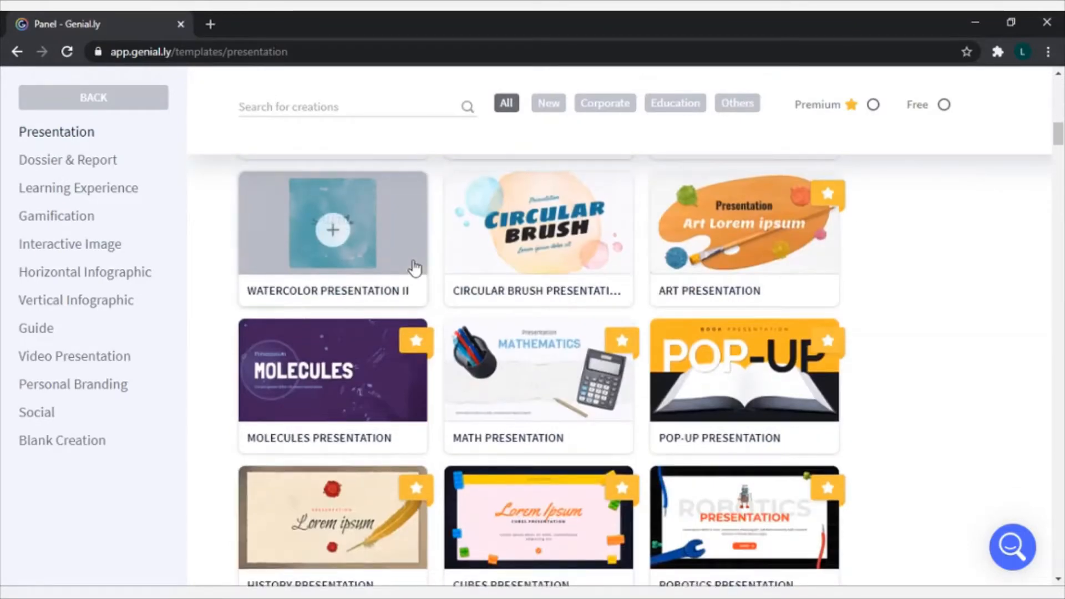
scroll(415, 268, "down", 8)
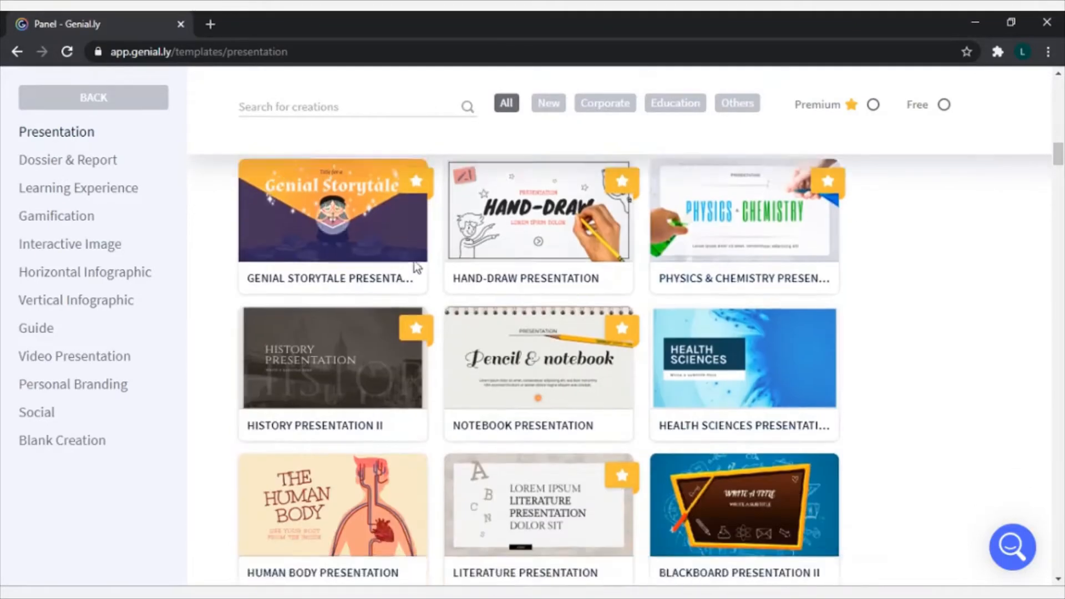
scroll(413, 266, "up", 8)
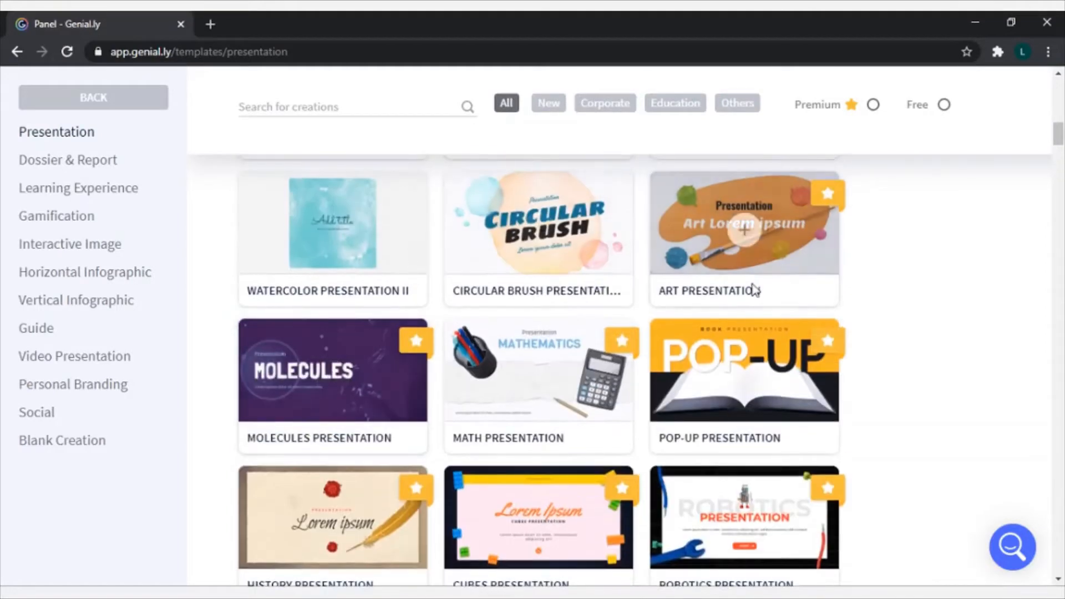
scroll(645, 306, "up", 1)
scroll(642, 302, "up", 2)
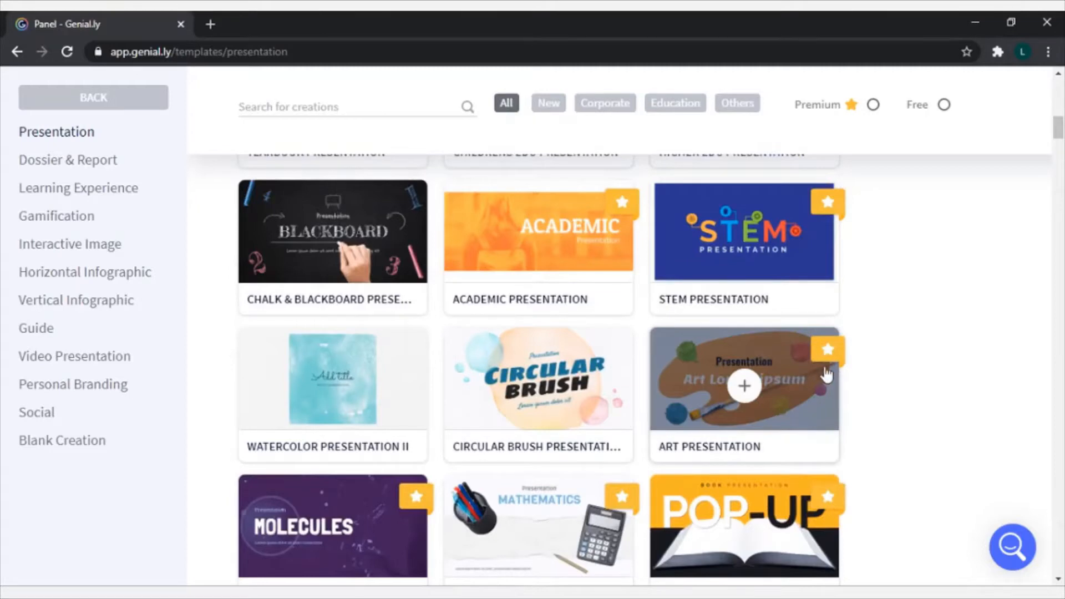
left_click(944, 106)
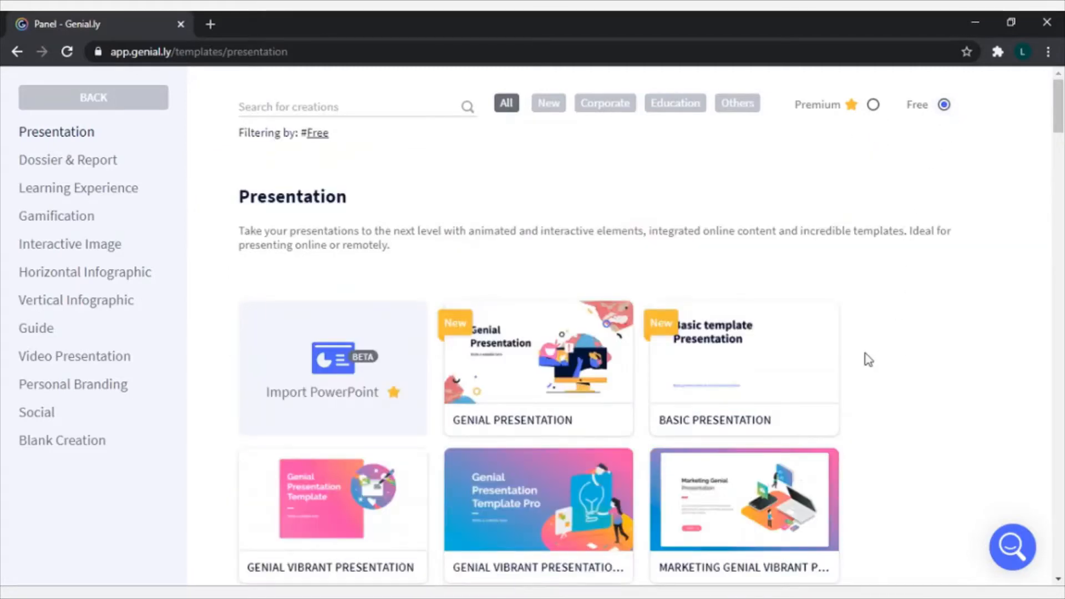
Browse the free templates and create a presentation from the plain white one with grey "Lorem ipsum dolor sit amet" text
scroll(868, 360, "down", 19)
scroll(868, 360, "down", 15)
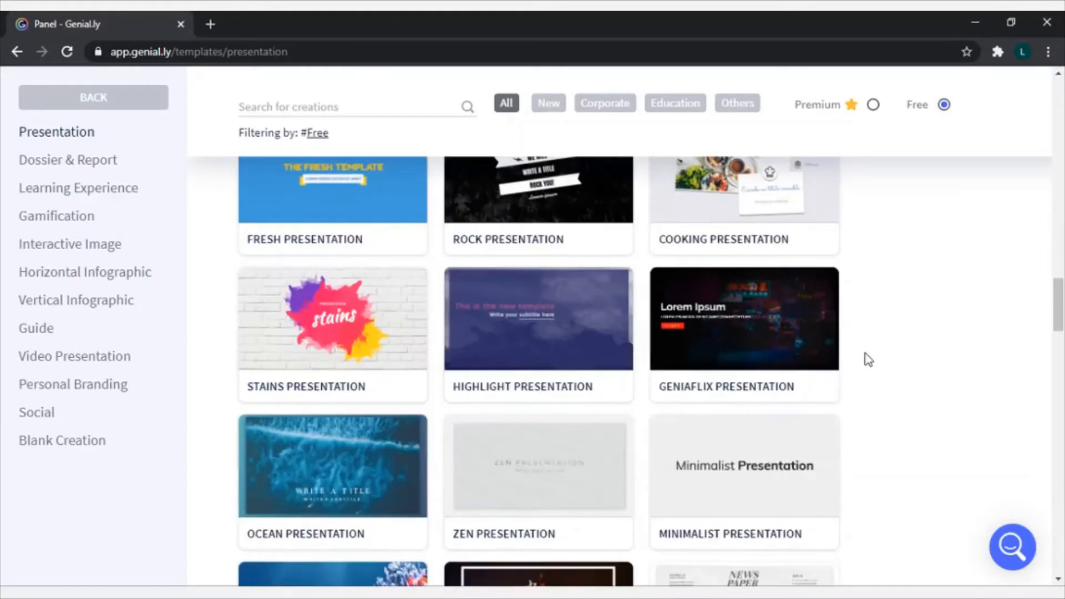
scroll(868, 359, "up", 16)
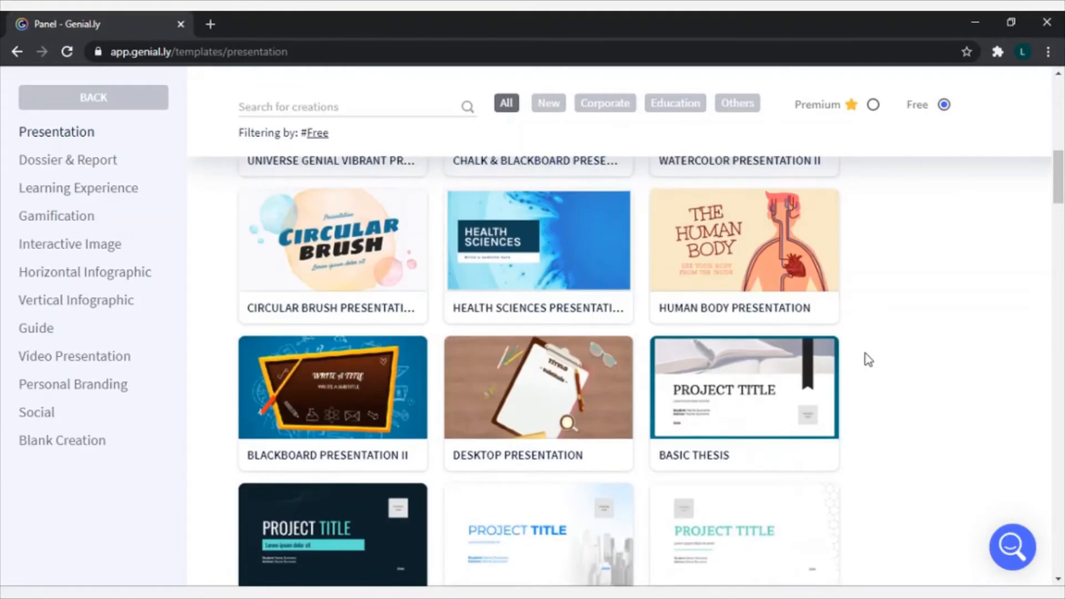
scroll(869, 360, "up", 5)
scroll(868, 359, "down", 4)
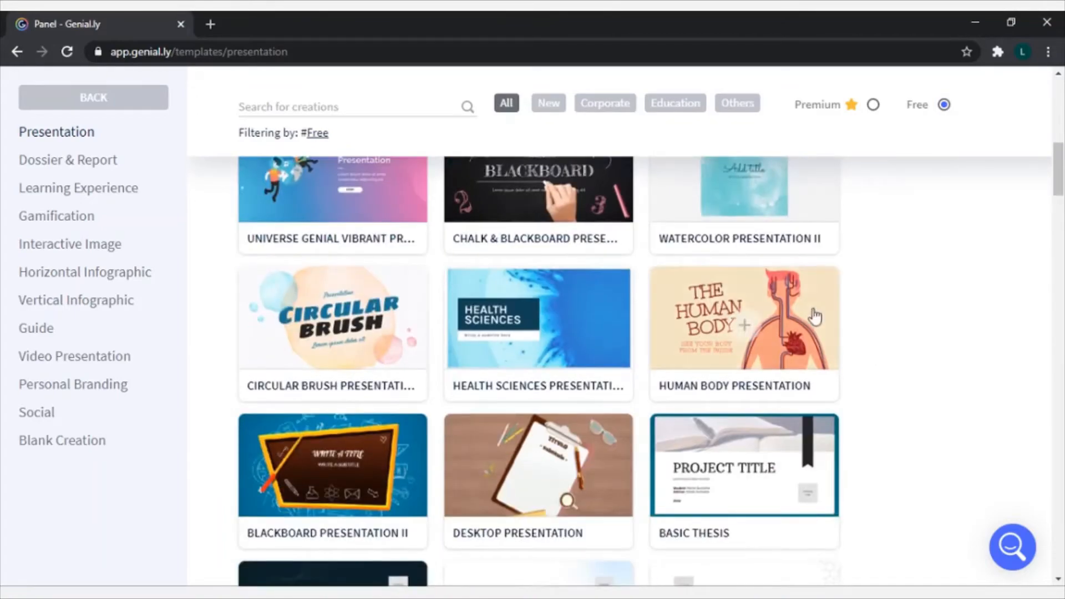
mouse_move(801, 337)
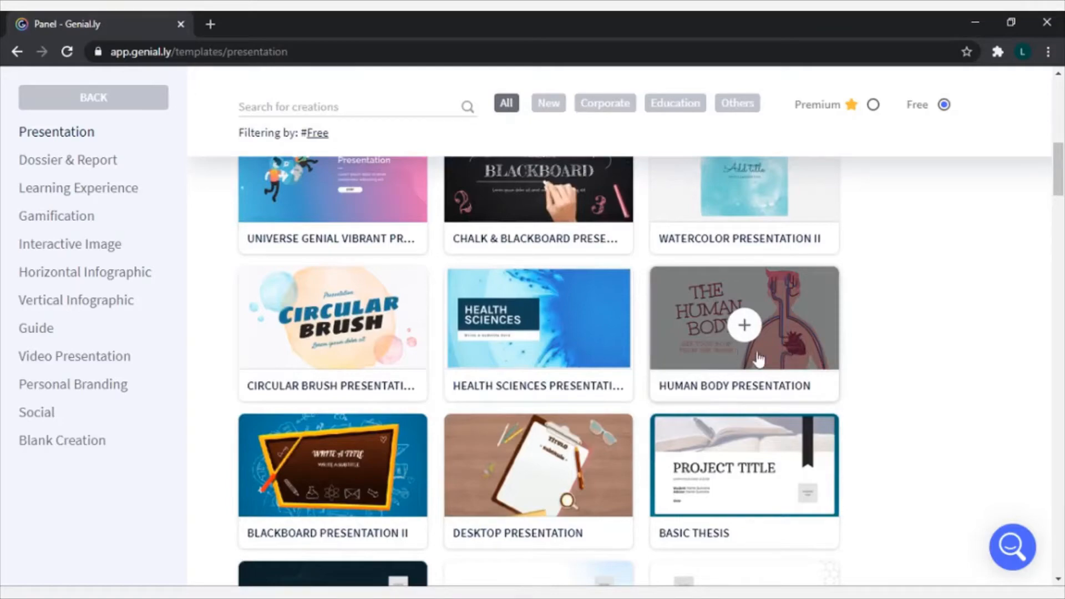
scroll(895, 357, "up", 5)
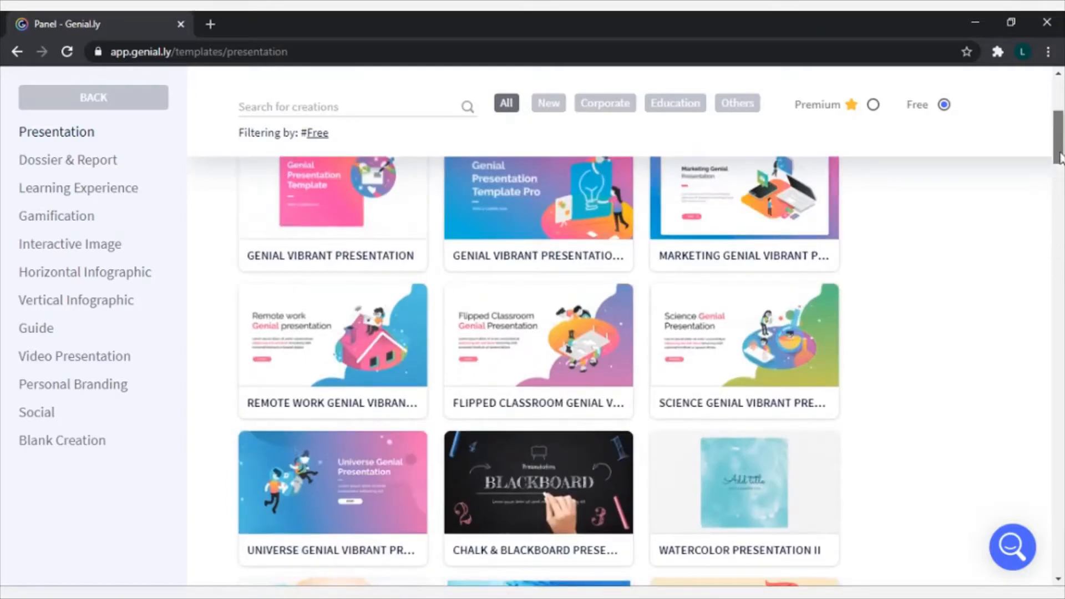
left_click_drag(1058, 138, 1058, 546)
left_click(746, 314)
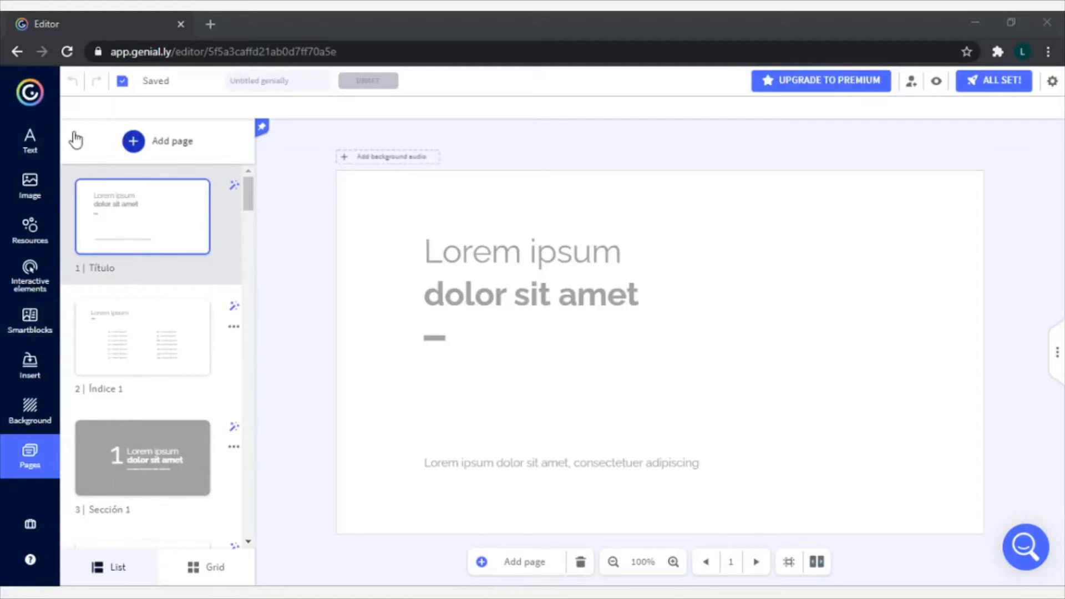
Add the script-style "Title here" text block with its "Subtitle here" line to the title page
left_click(33, 149)
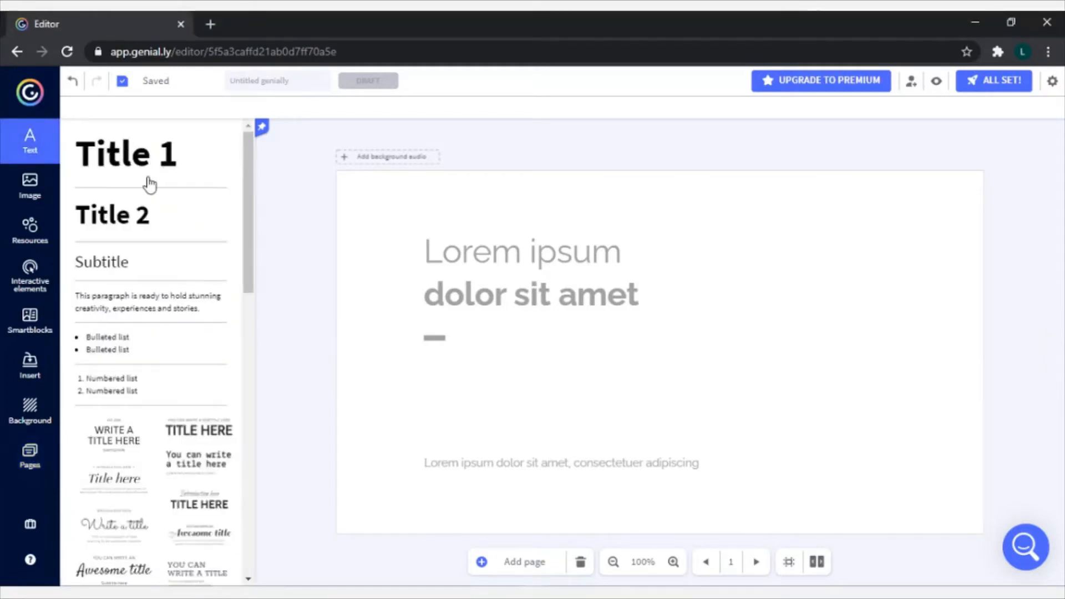
scroll(150, 408, "down", 3)
scroll(153, 388, "down", 3)
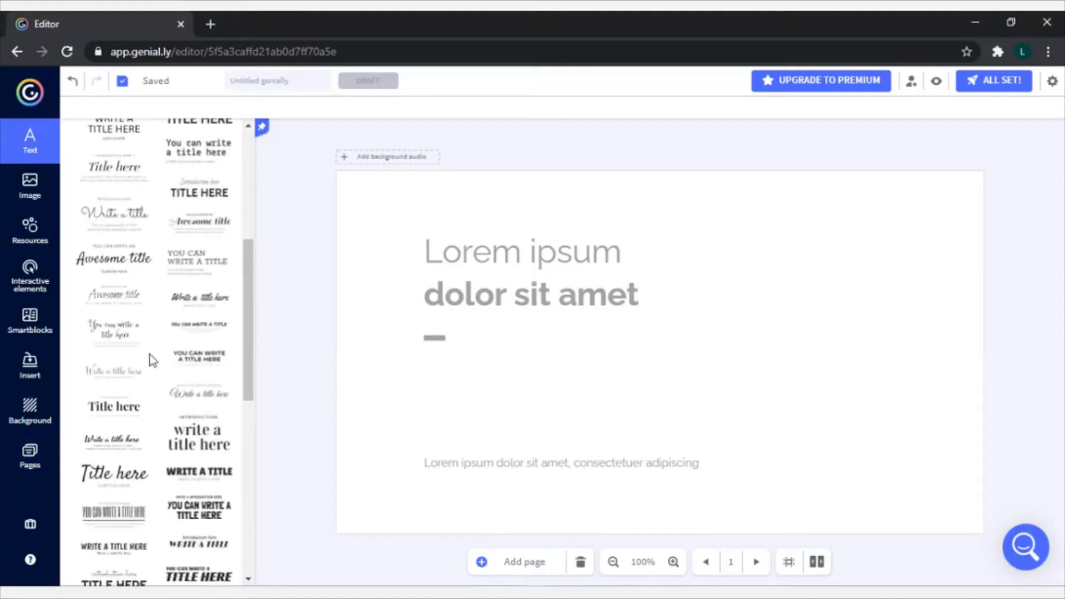
scroll(141, 390, "down", 4)
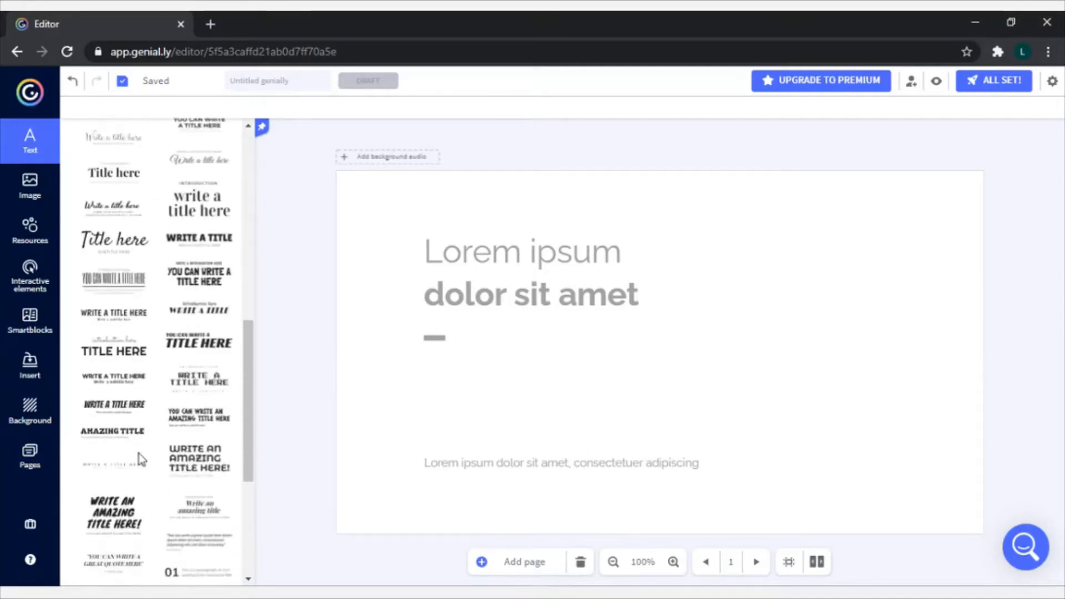
left_click(143, 250)
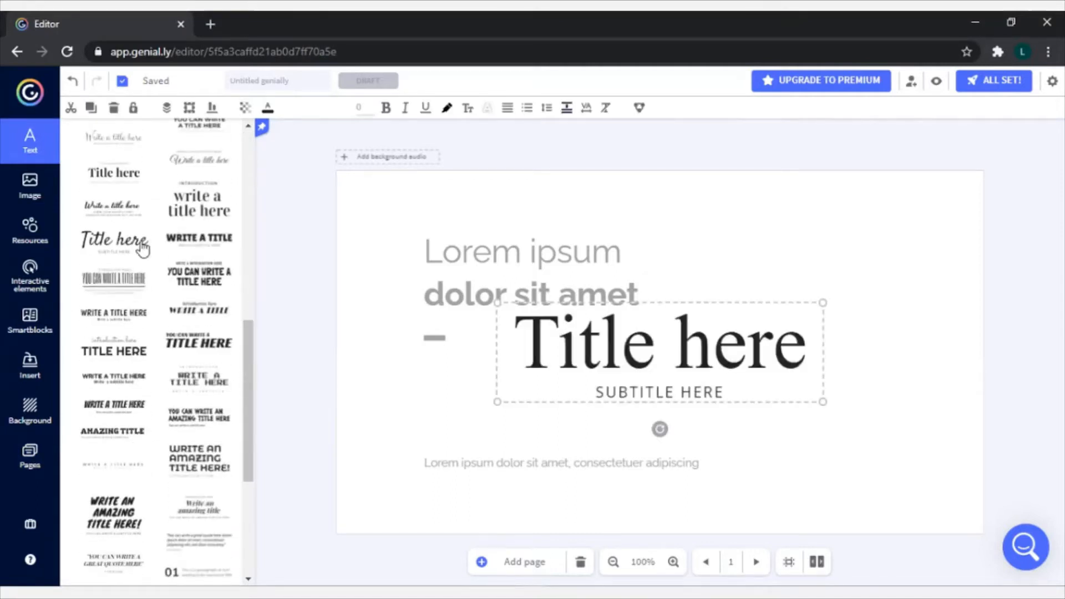
Replace the "Title here" text of the added text block with "Hello"
left_click(556, 336)
left_click_drag(528, 338, 795, 342)
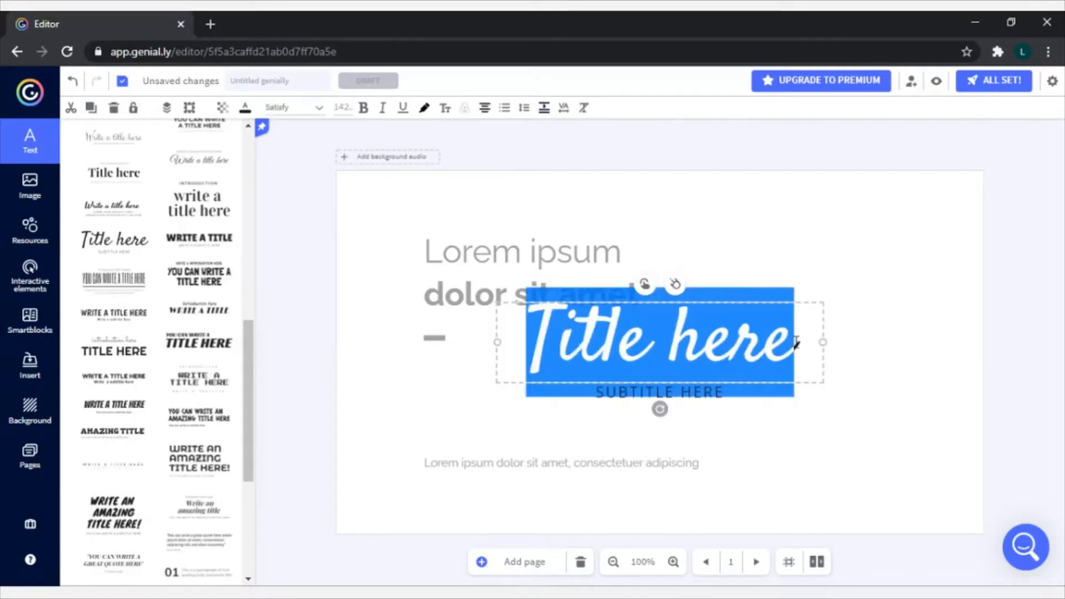
type("Hello")
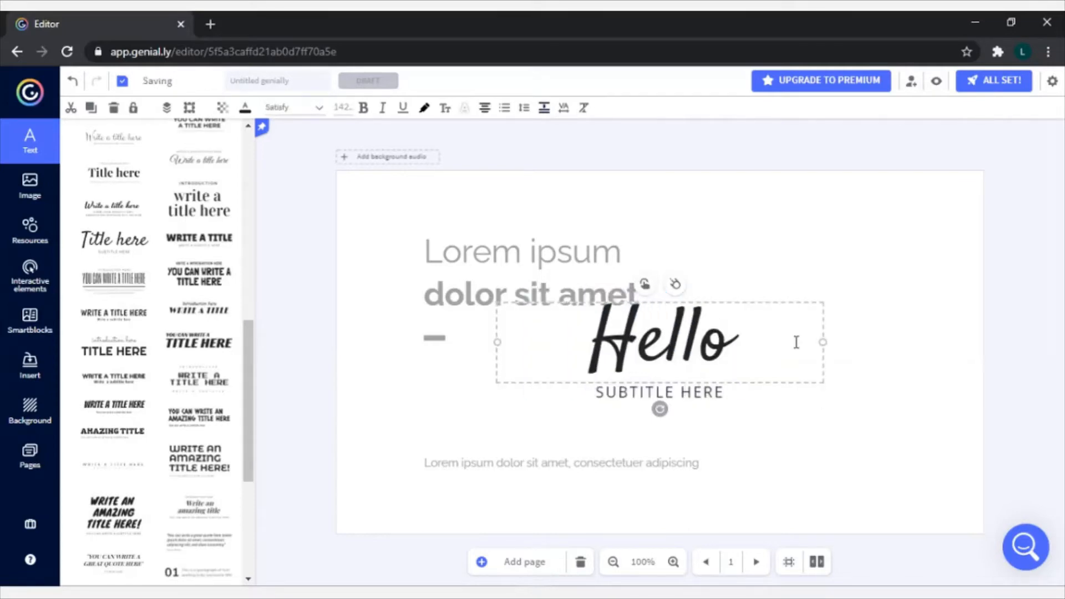
left_click(452, 416)
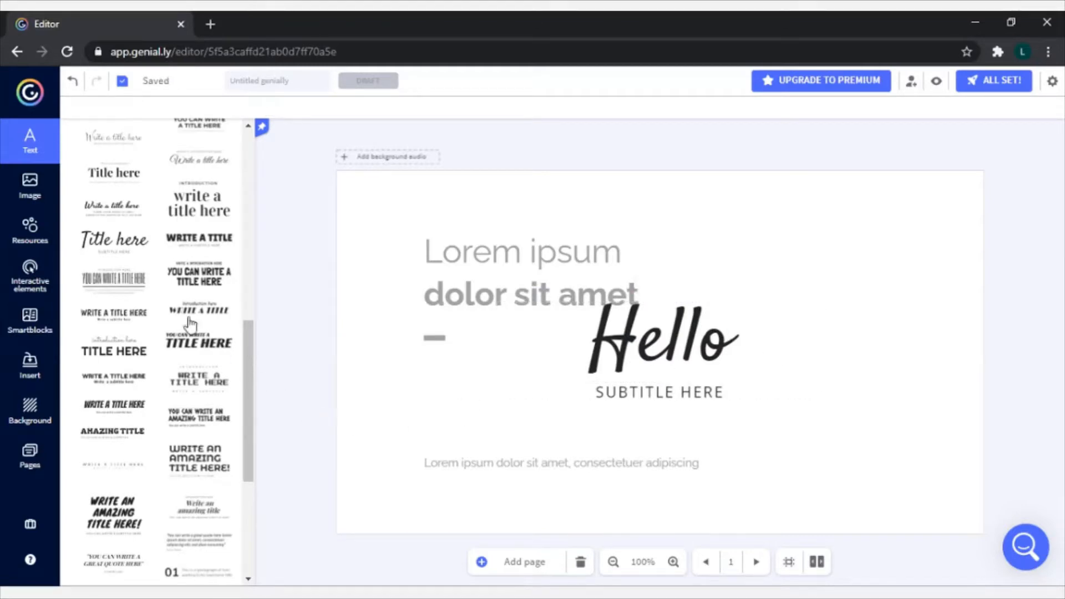
Open the full Cutouts image collection and insert the pink piggy bank on the title page
left_click(47, 189)
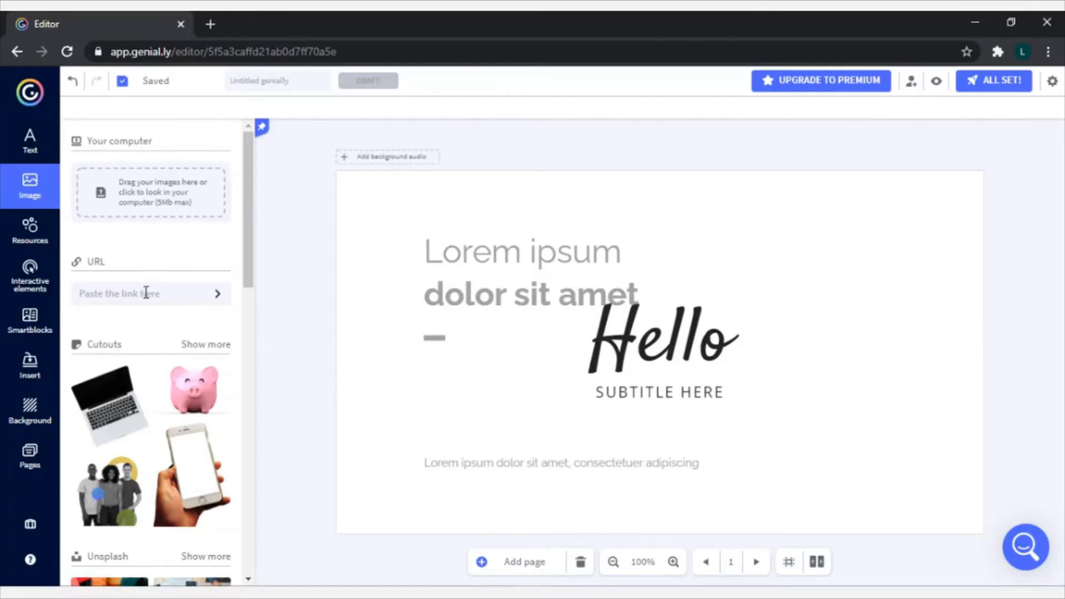
left_click_drag(250, 261, 249, 294)
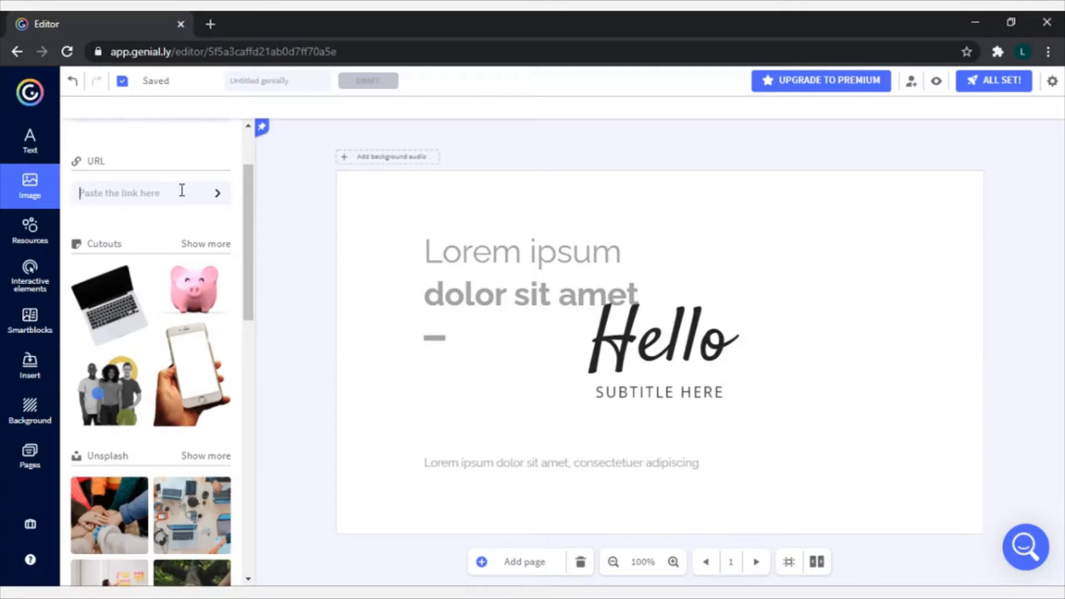
left_click_drag(255, 202, 252, 236)
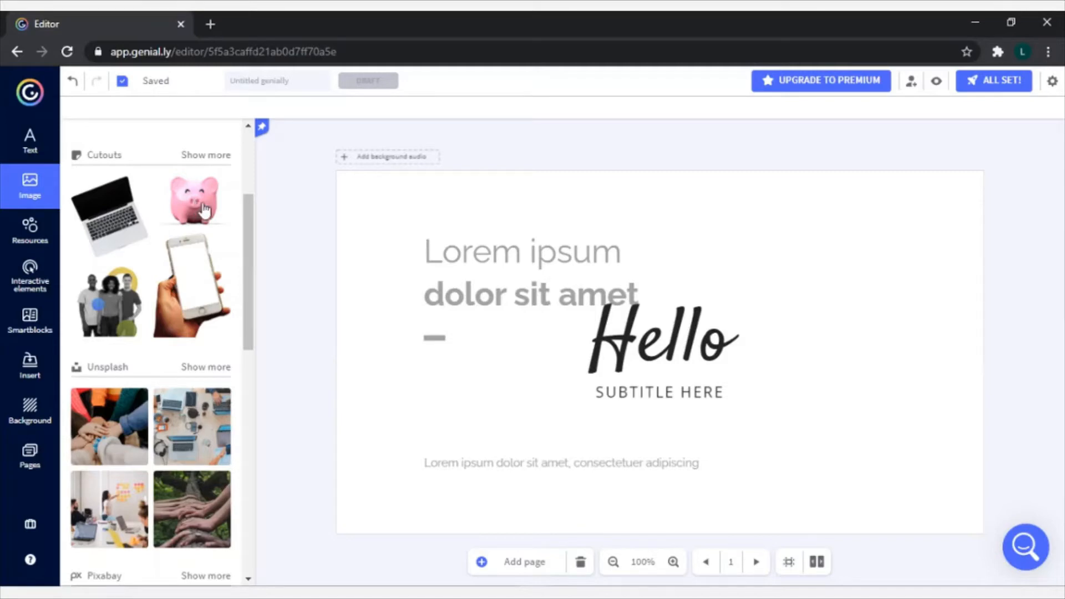
left_click(215, 156)
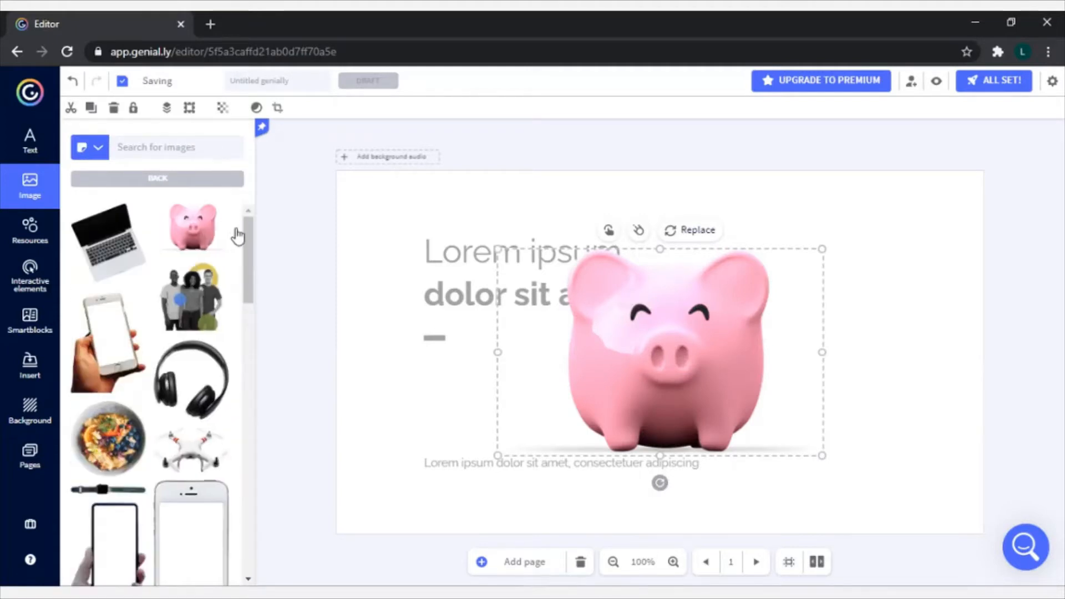
Look through more cutouts, return to the image sources and view the Pixabay and Giphy sections
left_click_drag(252, 237, 252, 364)
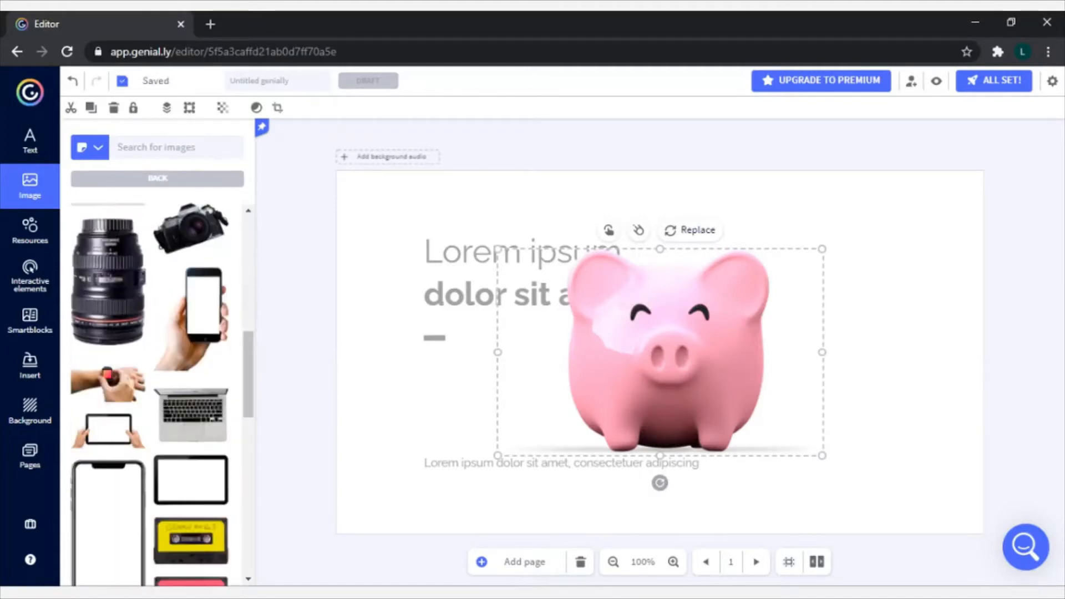
left_click(157, 178)
scroll(167, 355, "down", 10)
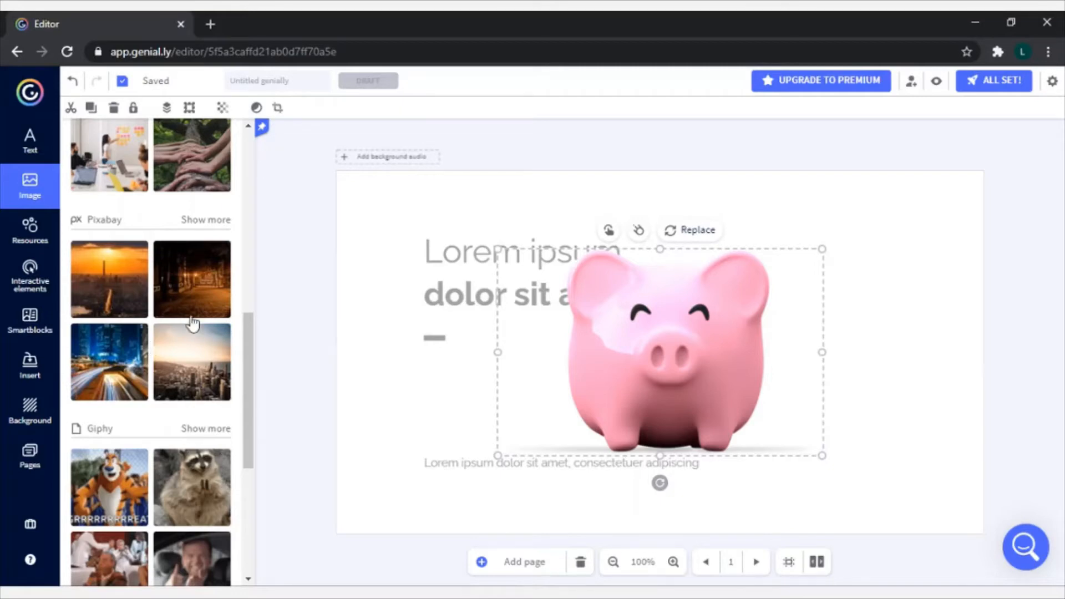
View the full Pixabay image collection and return to the overview of image sources
left_click(206, 220)
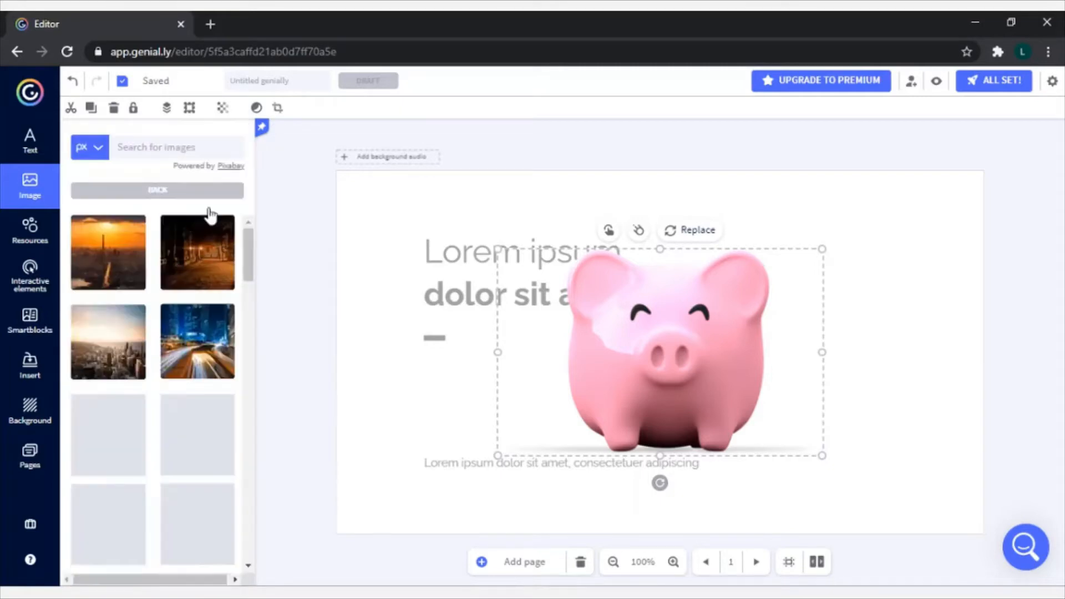
left_click(206, 191)
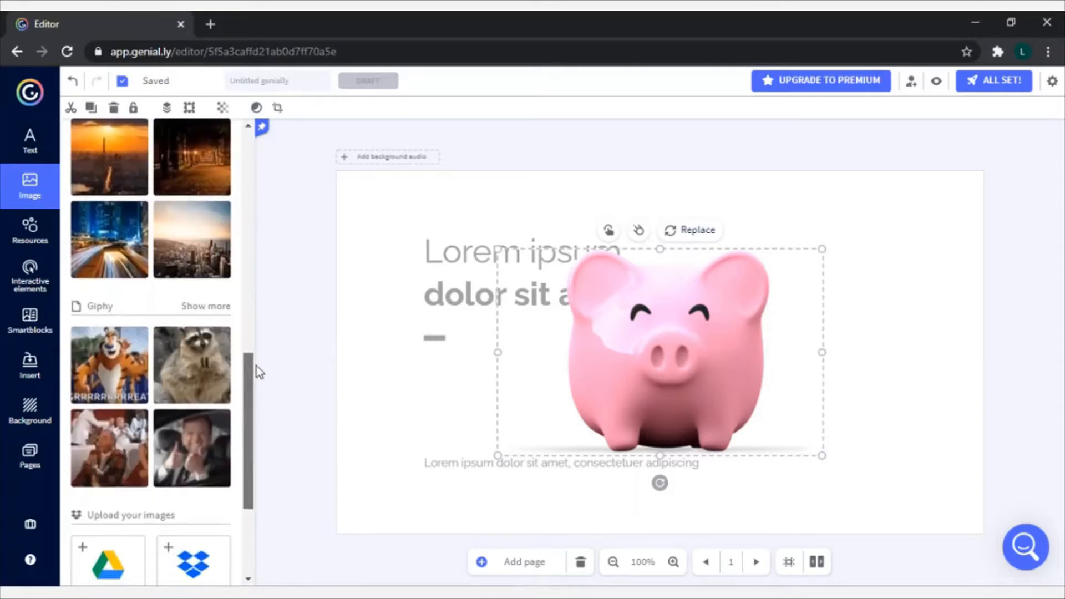
left_click_drag(257, 367, 258, 381)
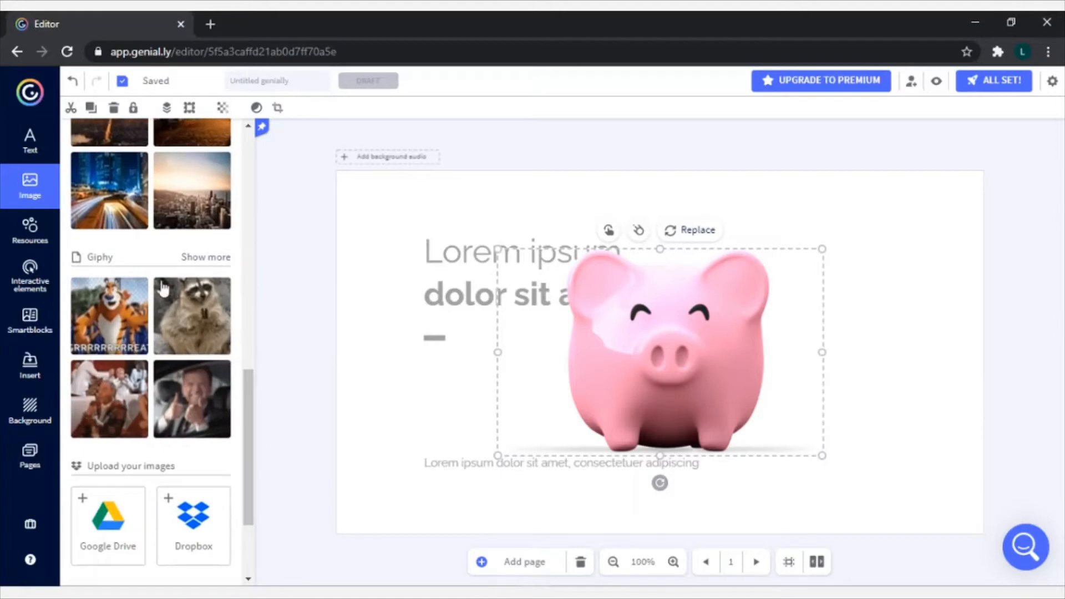
Open the full Giphy collection and search its GIFs for "education"
left_click(210, 259)
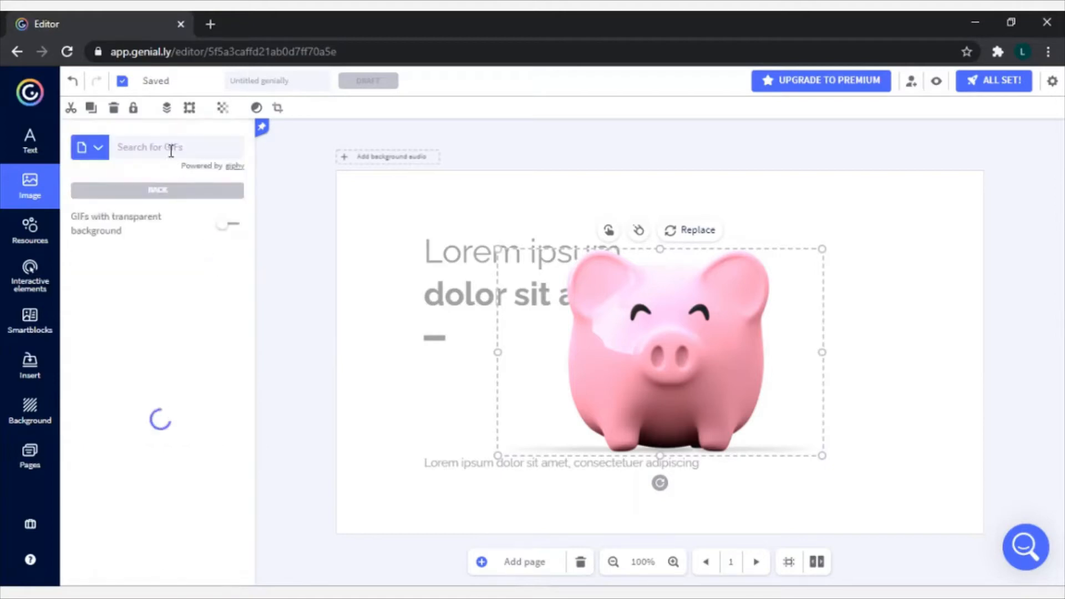
type("education")
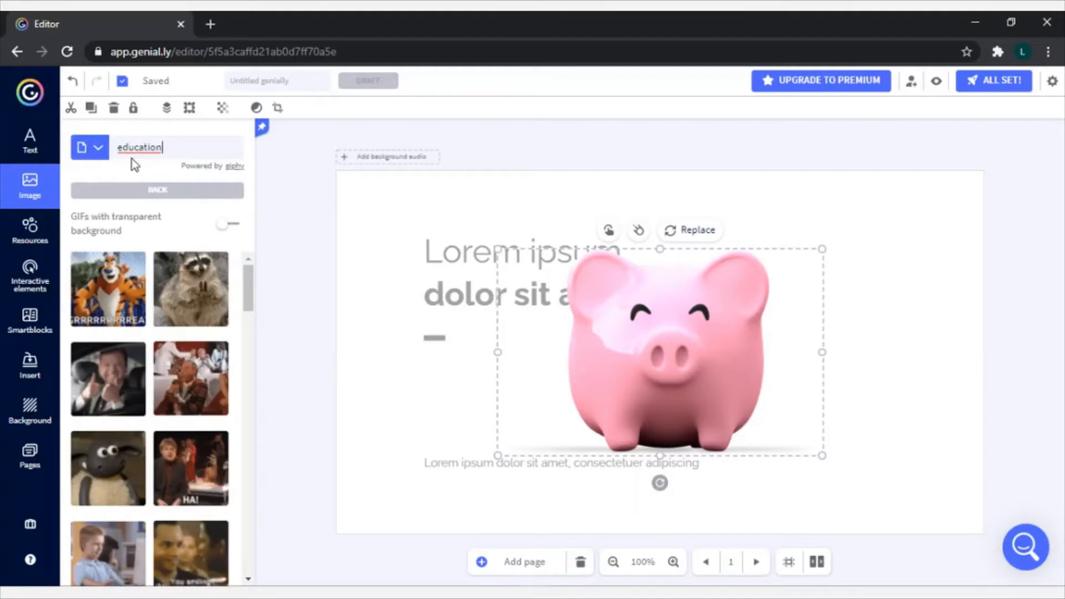
key("Return")
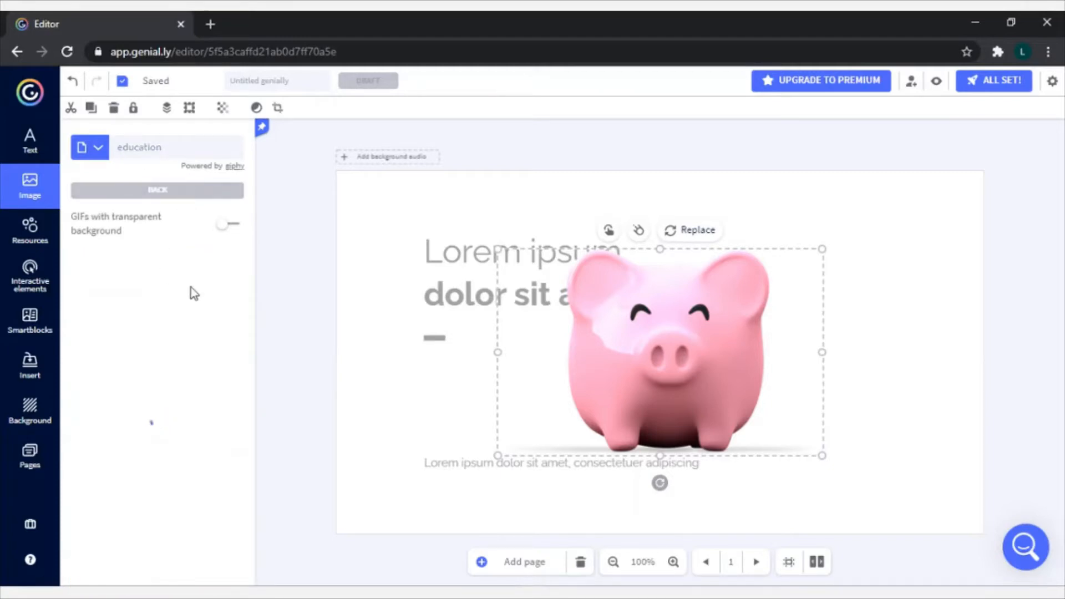
Look through the full icon collection among the resources and return to the resource overview
left_click(31, 233)
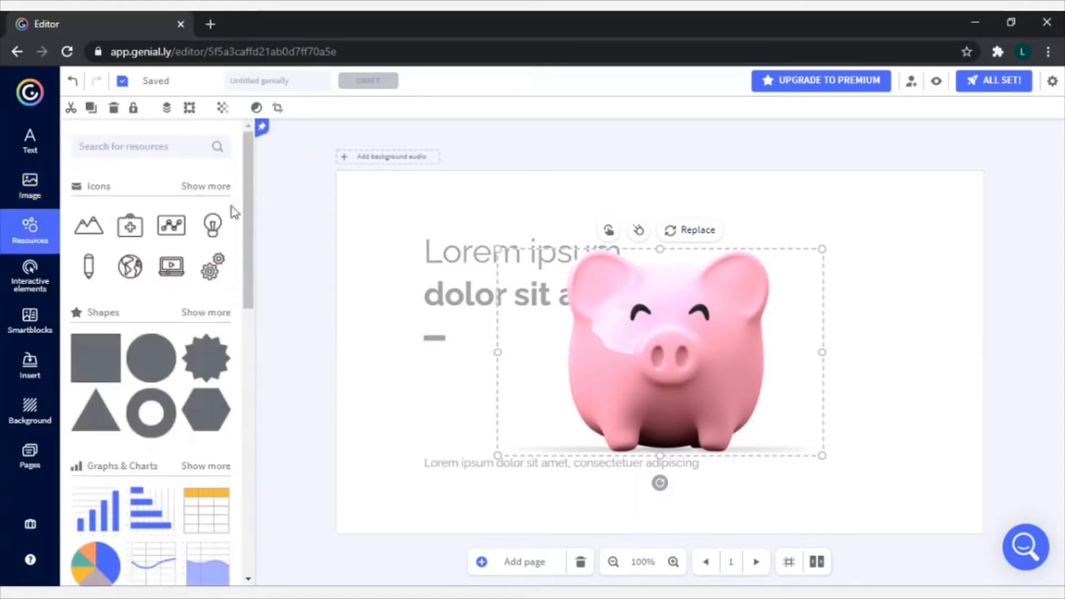
scroll(238, 186, "down", 1)
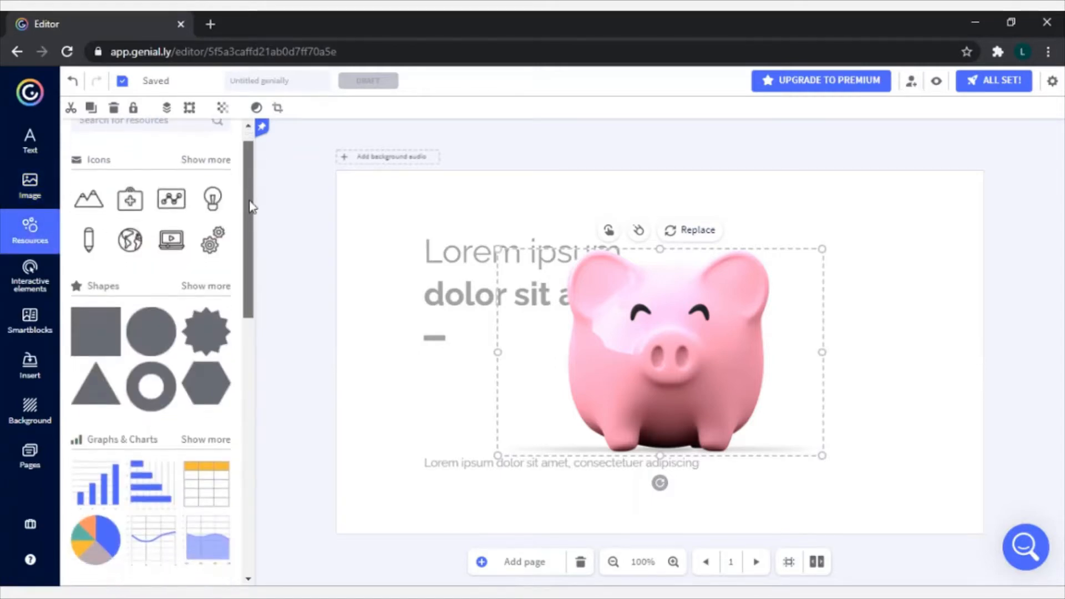
left_click(216, 164)
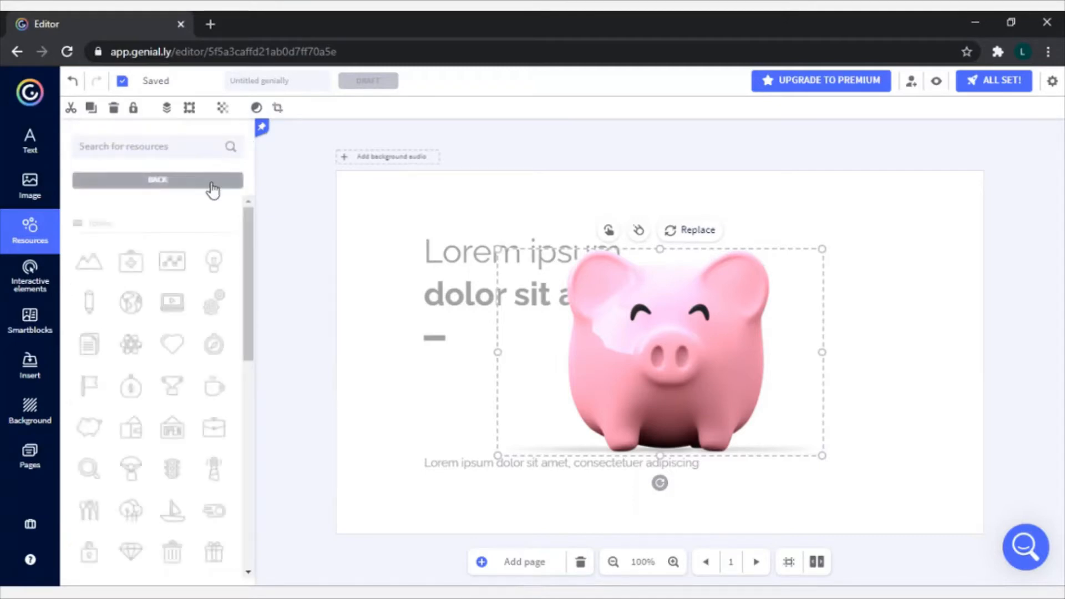
scroll(231, 359, "down", 10)
scroll(226, 358, "up", 10)
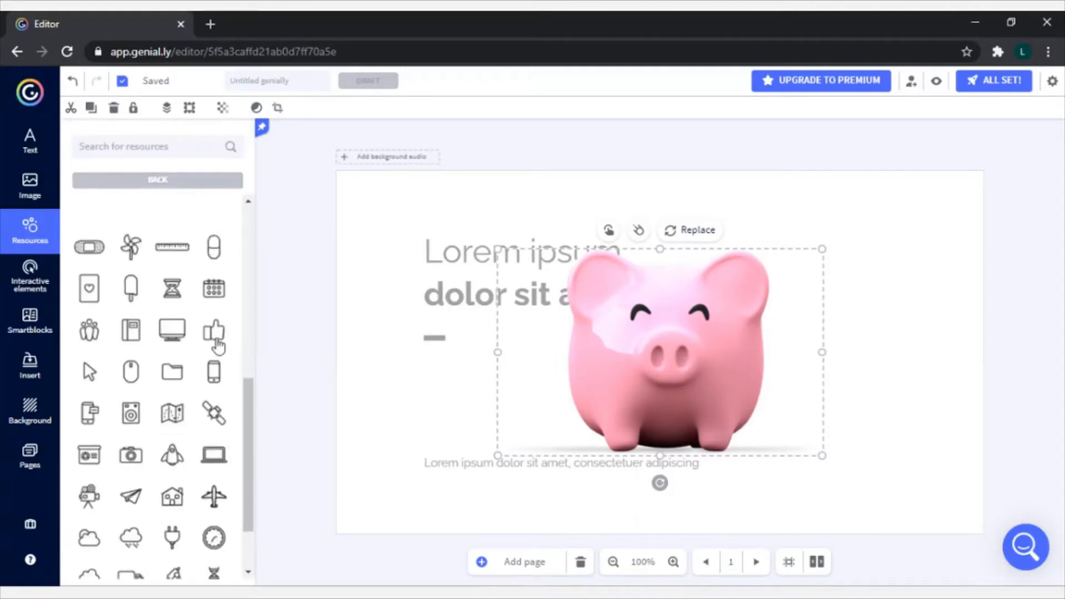
left_click(178, 183)
Insert the first solid dark grey world map from the Maps resources on the title page
scroll(194, 337, "down", 3)
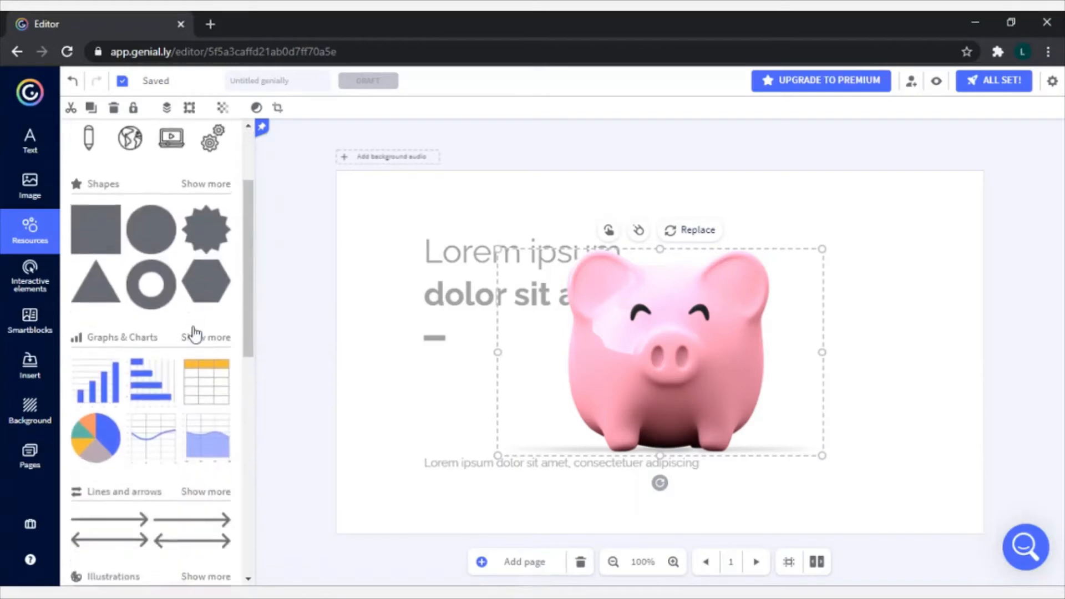
left_click_drag(248, 292, 254, 351)
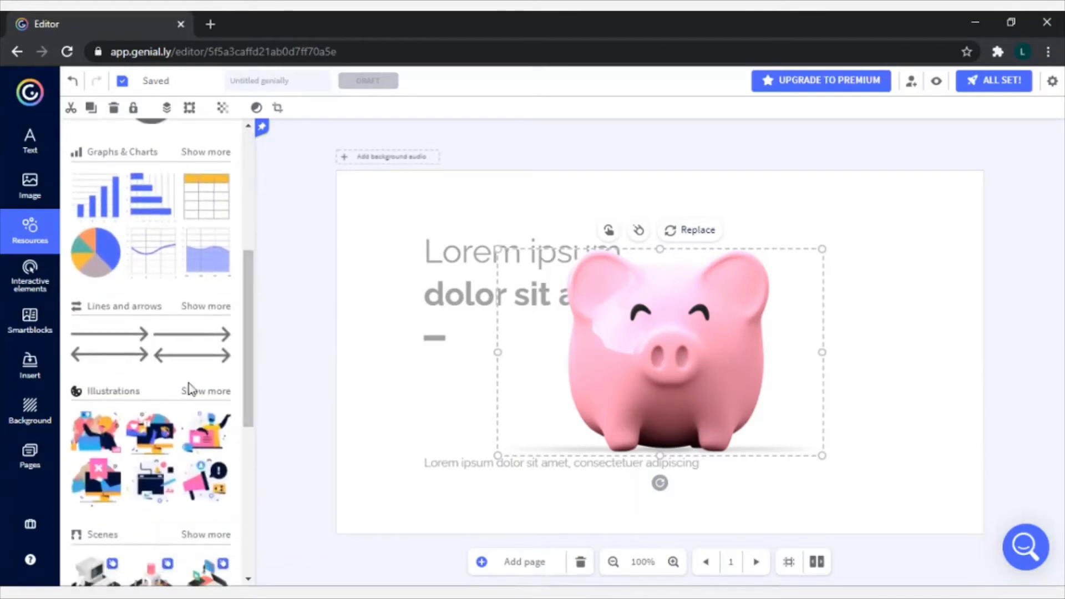
left_click_drag(257, 397, 258, 469)
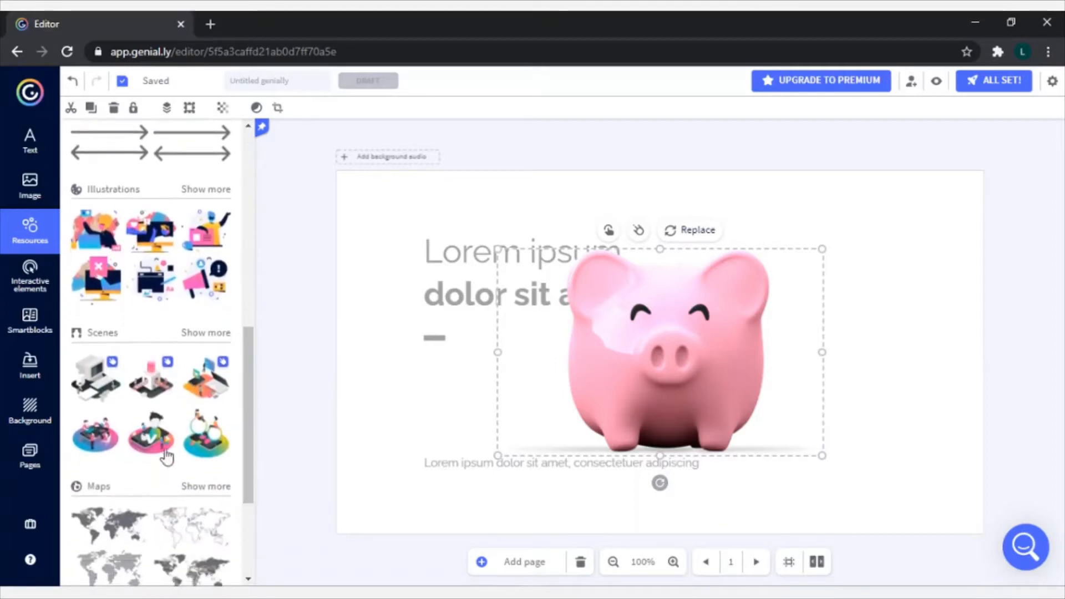
scroll(167, 477, "down", 2)
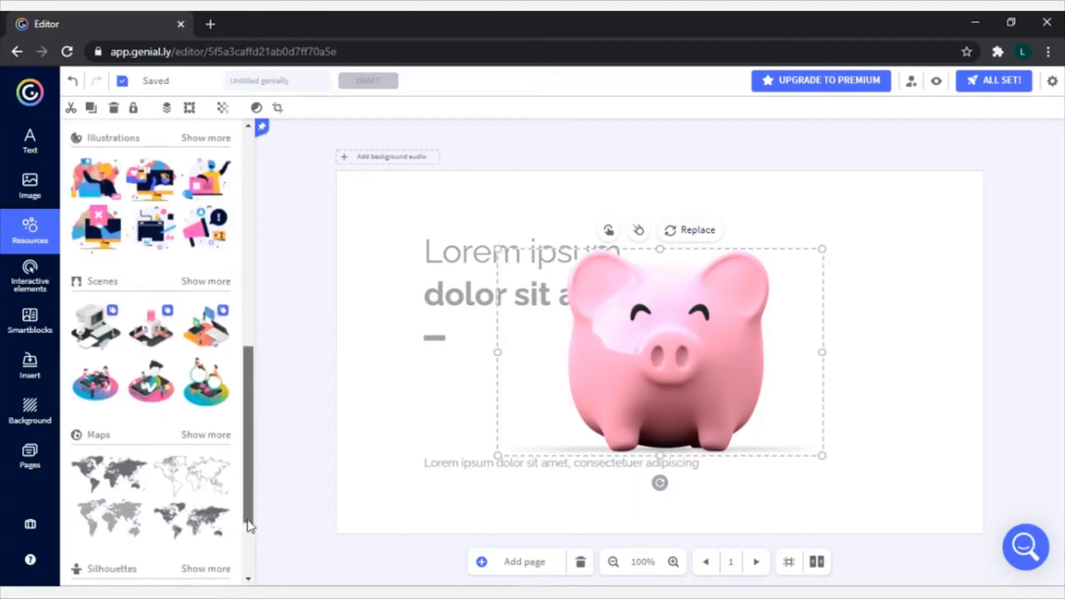
left_click(110, 438)
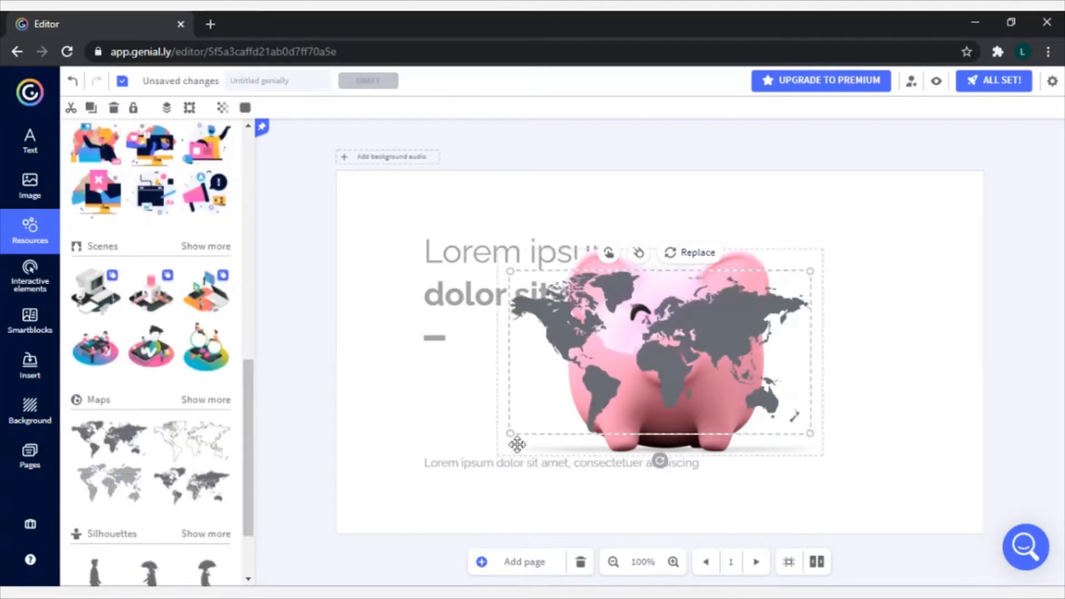
Enlarge the world map from its lower-left corner and move it slightly upward on the page
left_click_drag(511, 435, 370, 509)
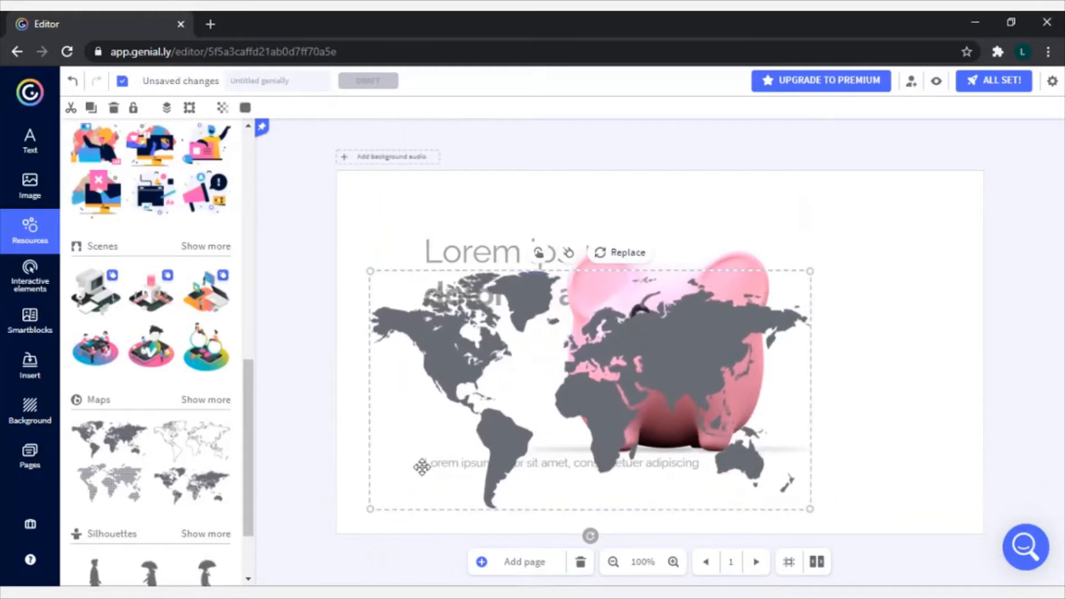
left_click(348, 444)
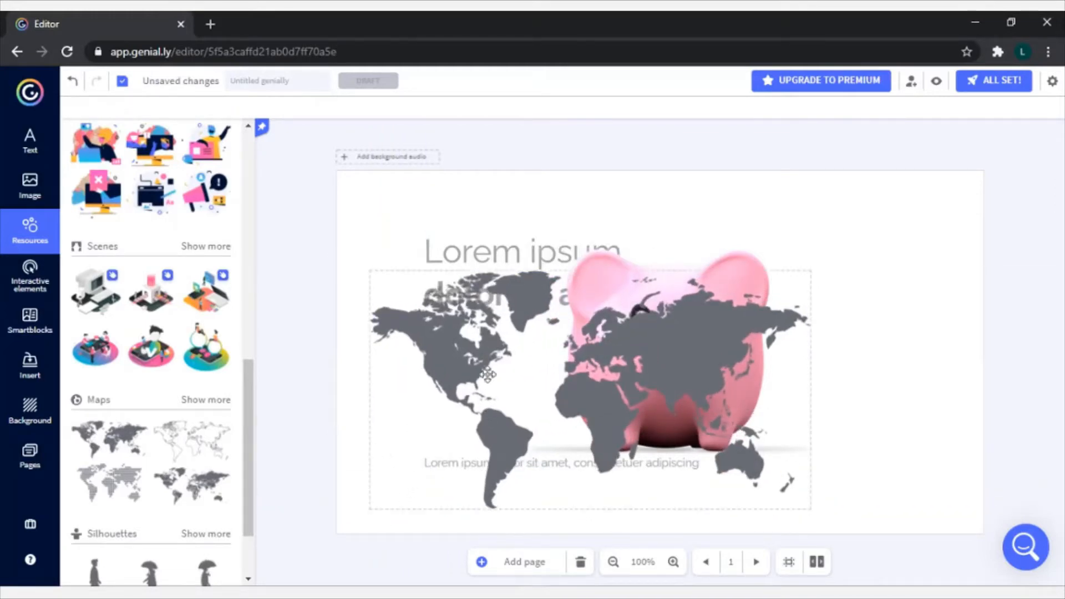
left_click_drag(452, 365, 452, 305)
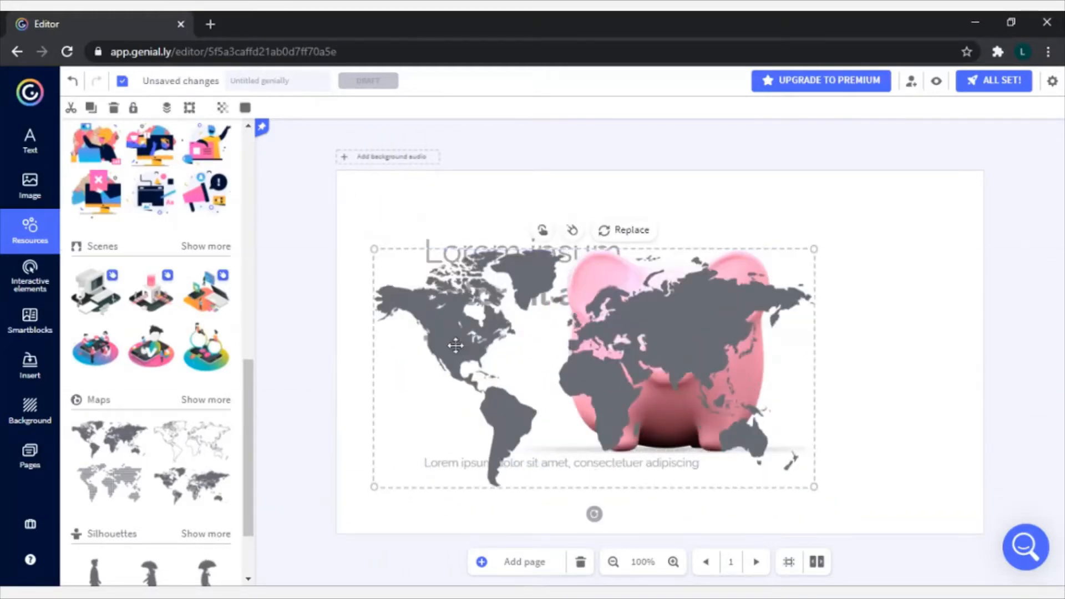
Look through the interactive elements, from buttons and markers to social networks, numbers and the invisible area
left_click(35, 291)
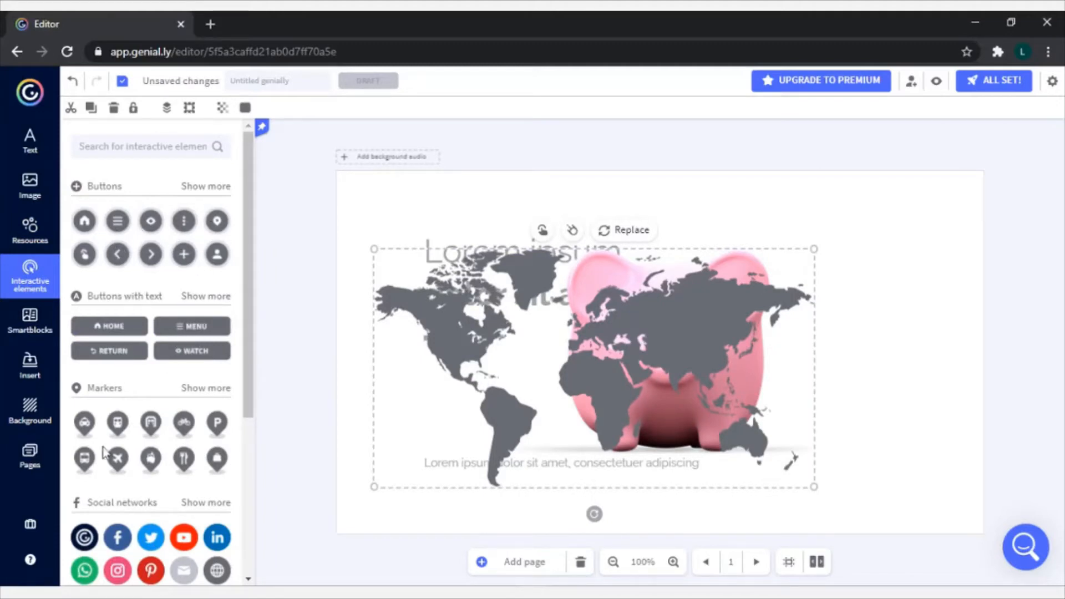
scroll(181, 374, "down", 4)
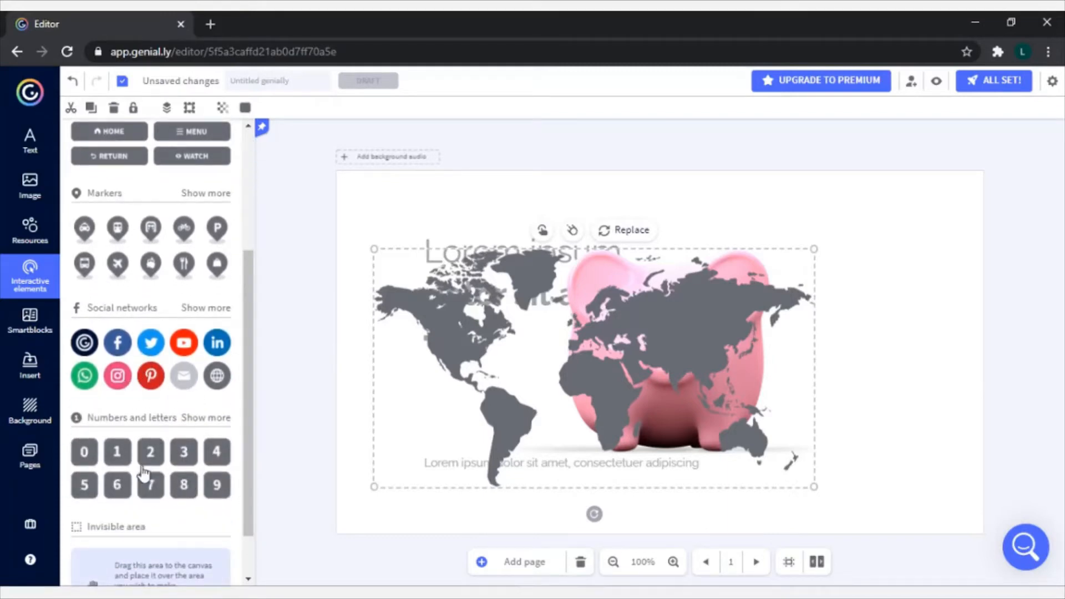
left_click_drag(245, 428, 250, 472)
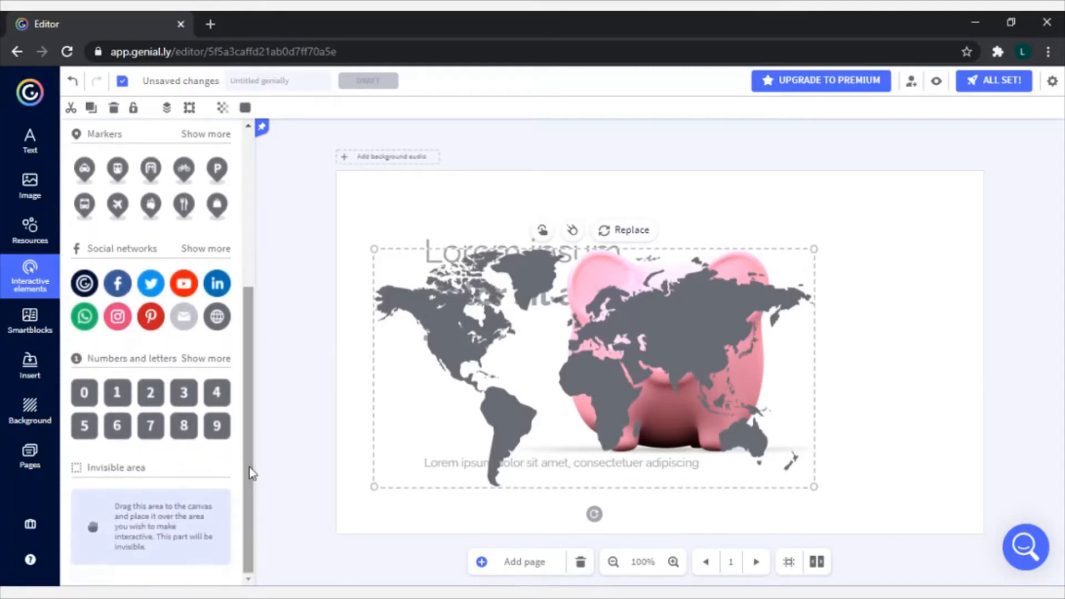
Insert the six-photo travel gallery from the Galleries/Images smartblocks on the title page
left_click(42, 332)
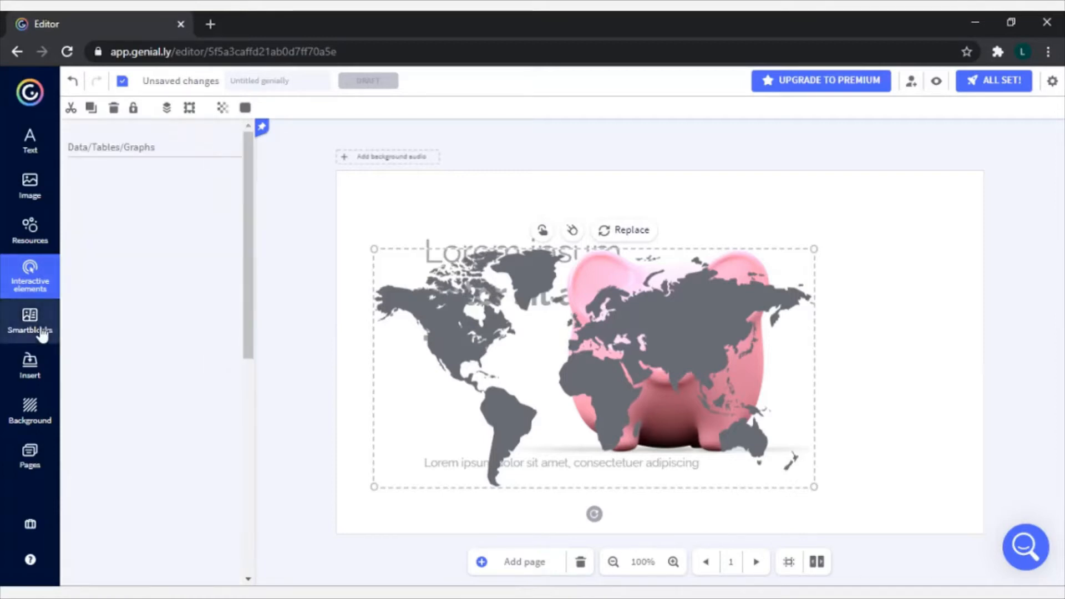
left_click_drag(253, 219, 259, 575)
left_click(247, 509)
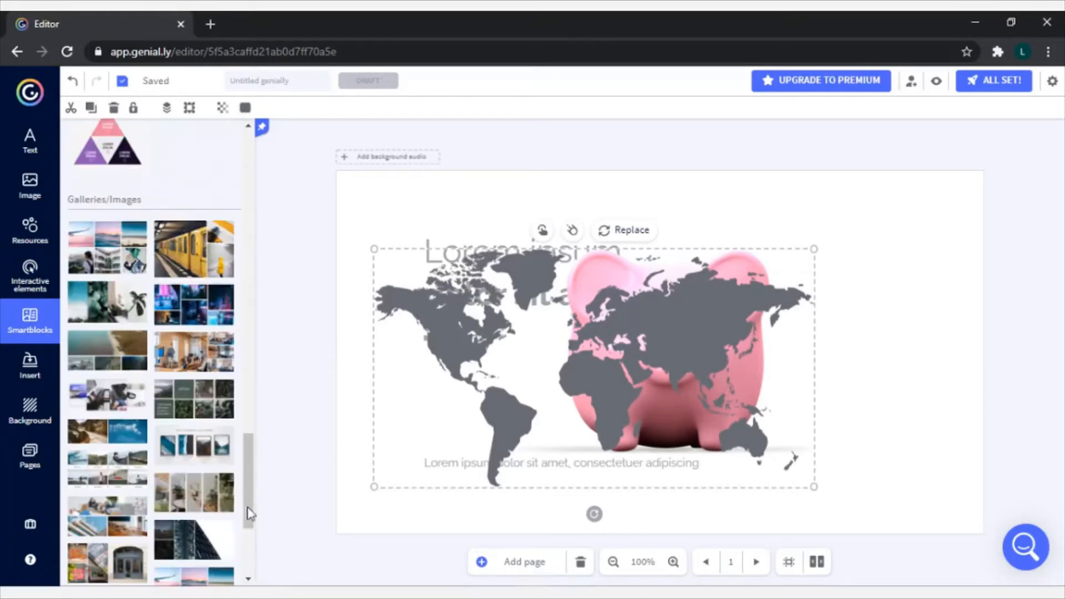
left_click(94, 269)
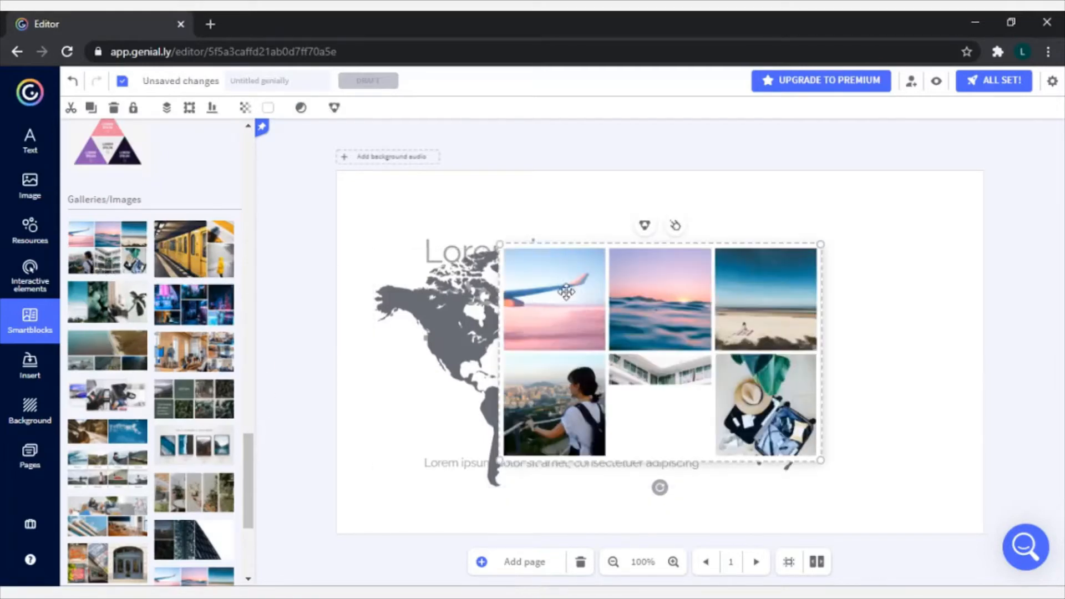
Select the gallery's airplane wing photo, open its image replacement options and close them without choosing an image
left_click(568, 292)
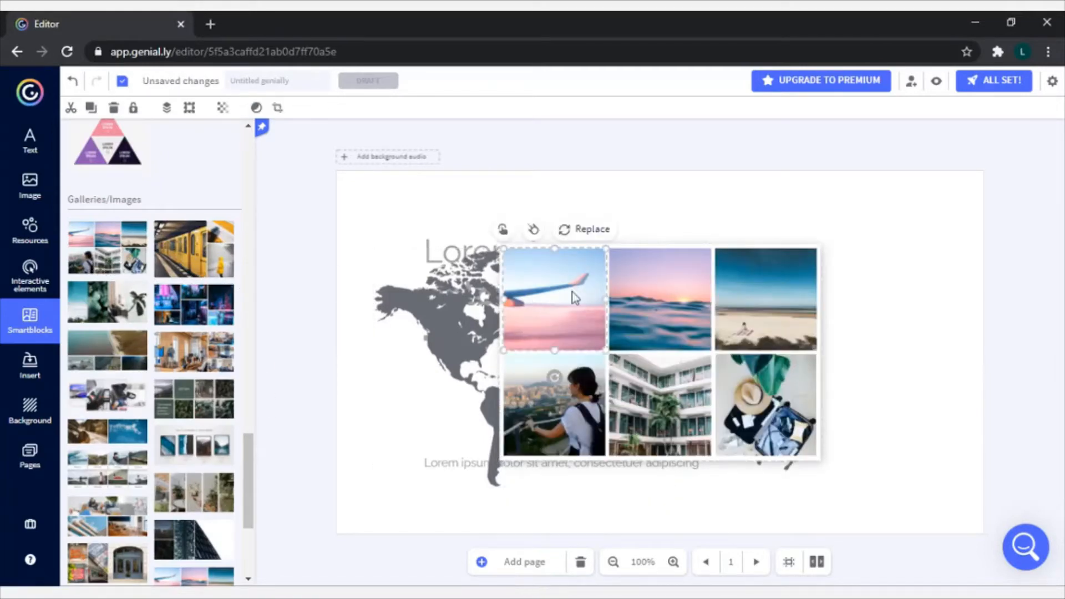
left_click(602, 236)
left_click(808, 149)
Examine the options for inserting audio, video and other external content, including their supported providers
left_click(32, 370)
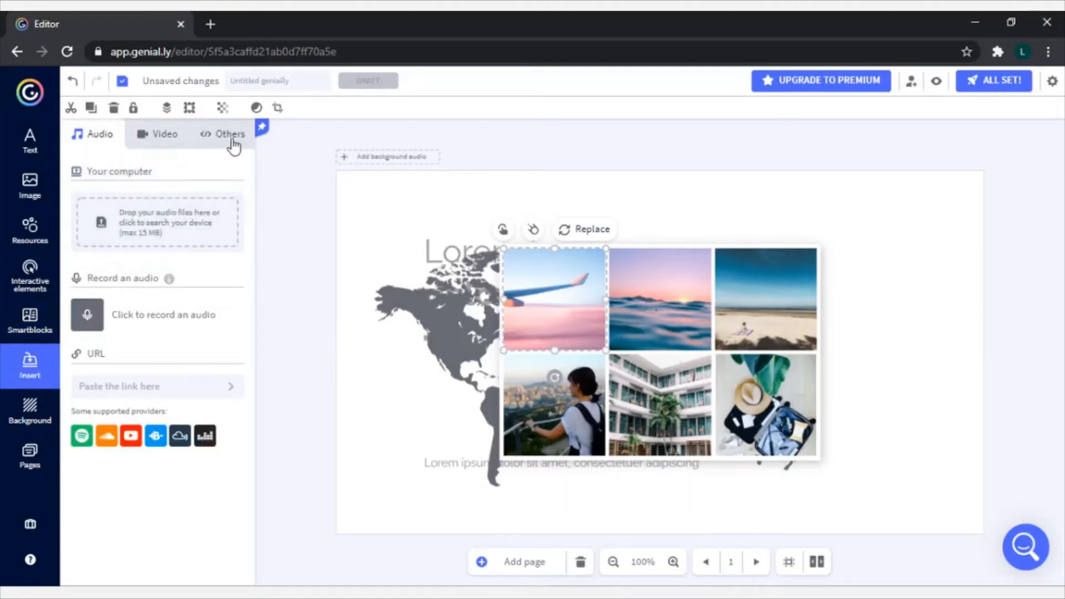
mouse_move(145, 220)
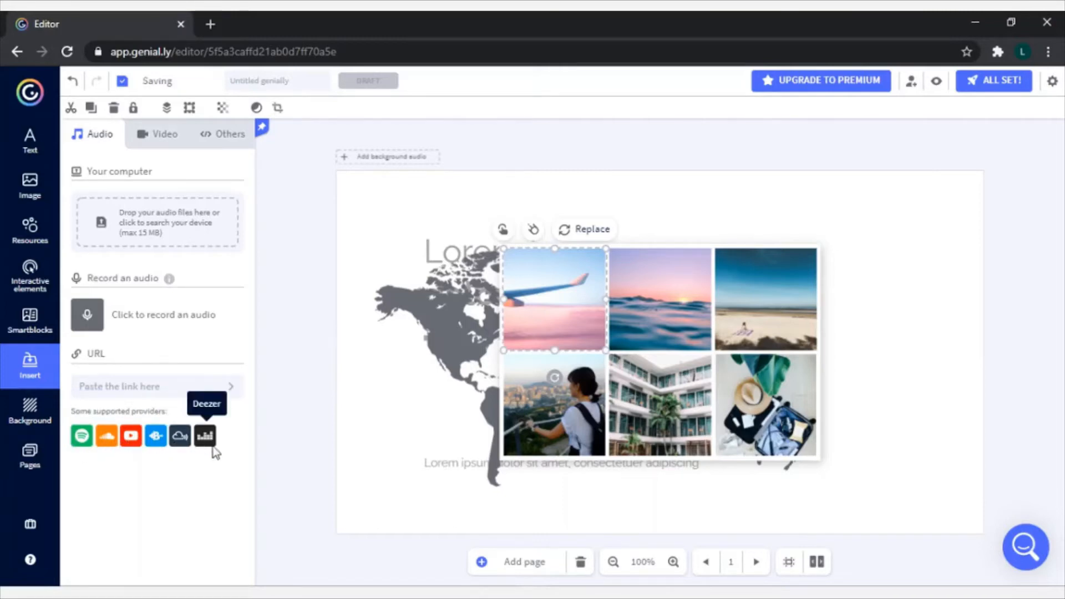
left_click(167, 136)
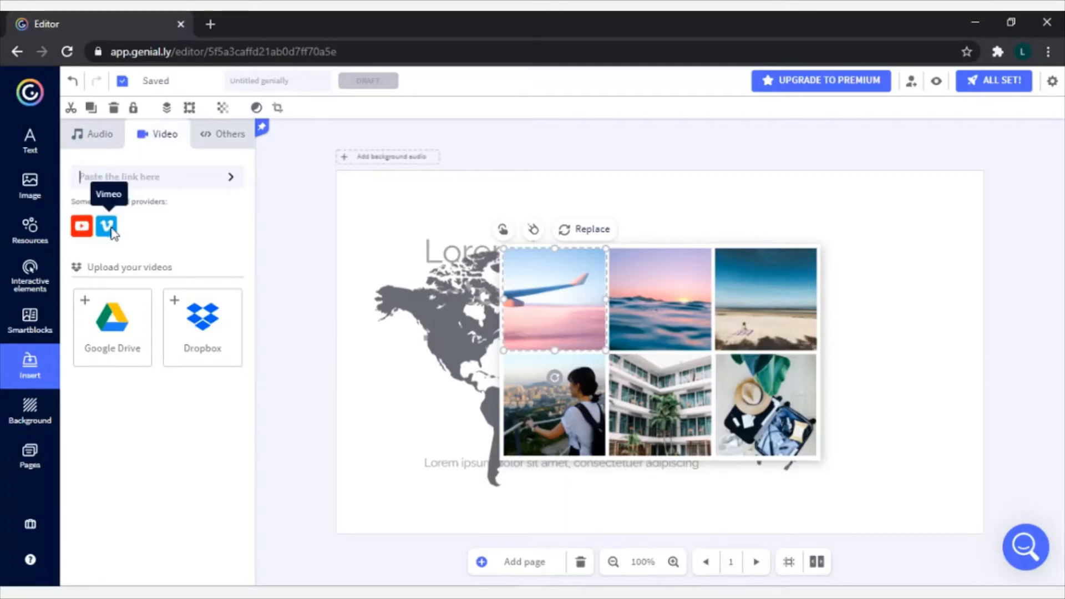
left_click(235, 141)
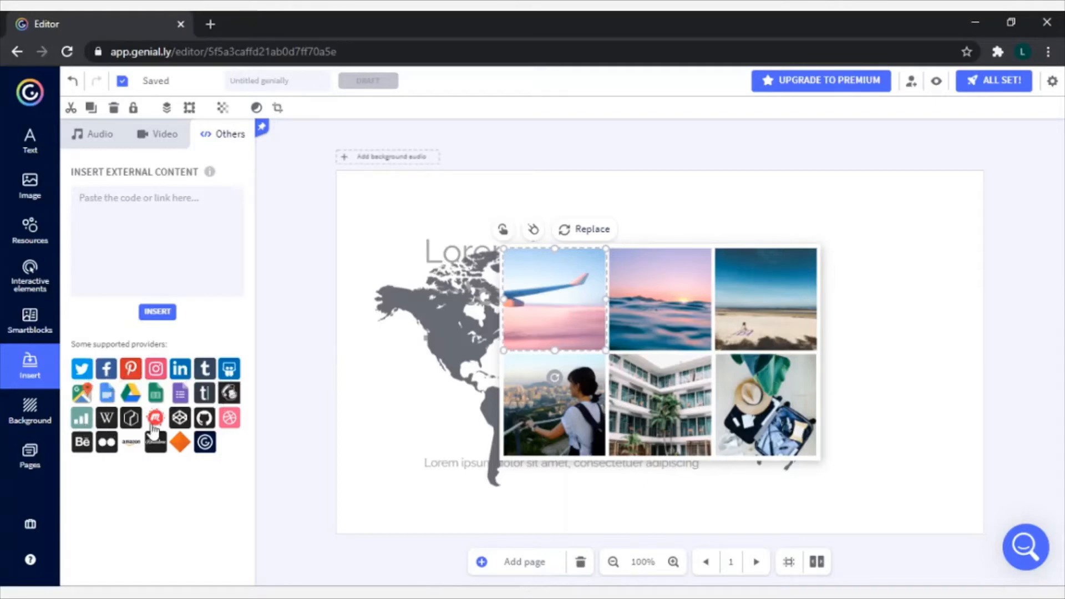
Set the base background behind the page to the coral red colour
left_click(47, 419)
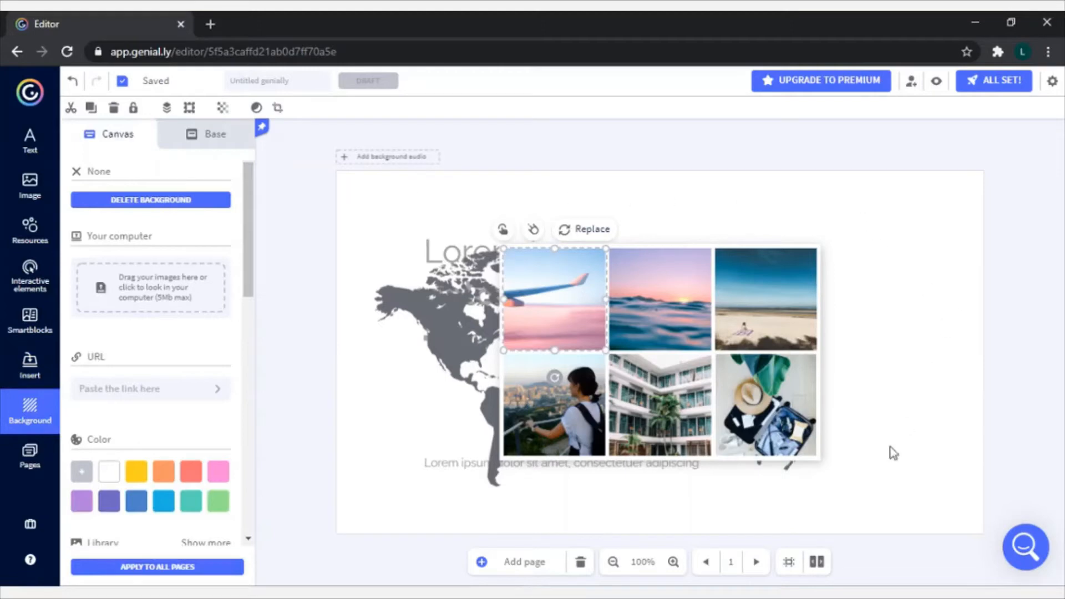
left_click(224, 134)
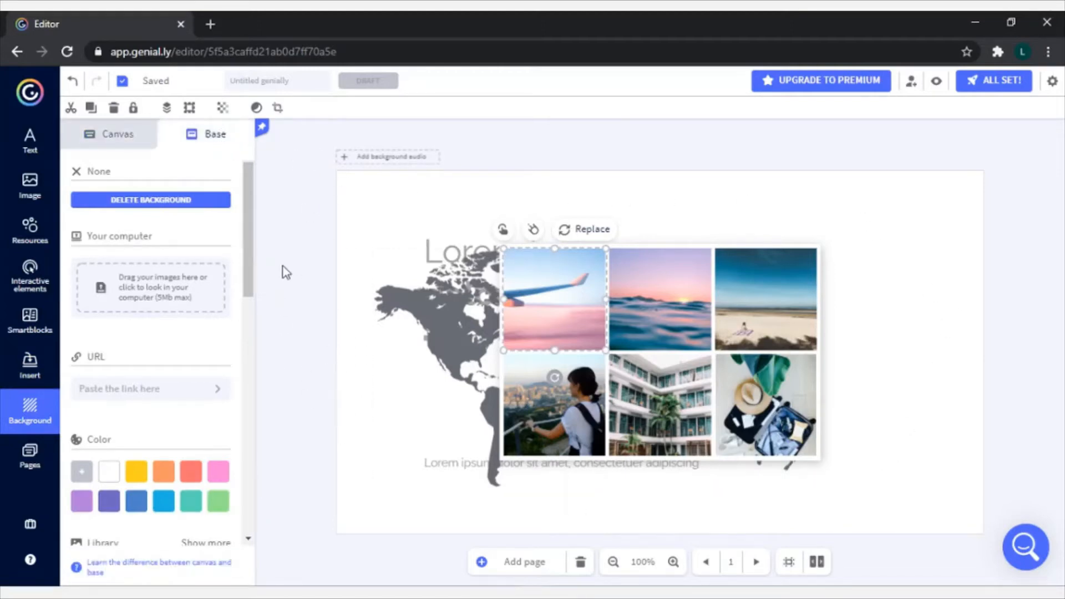
left_click(197, 474)
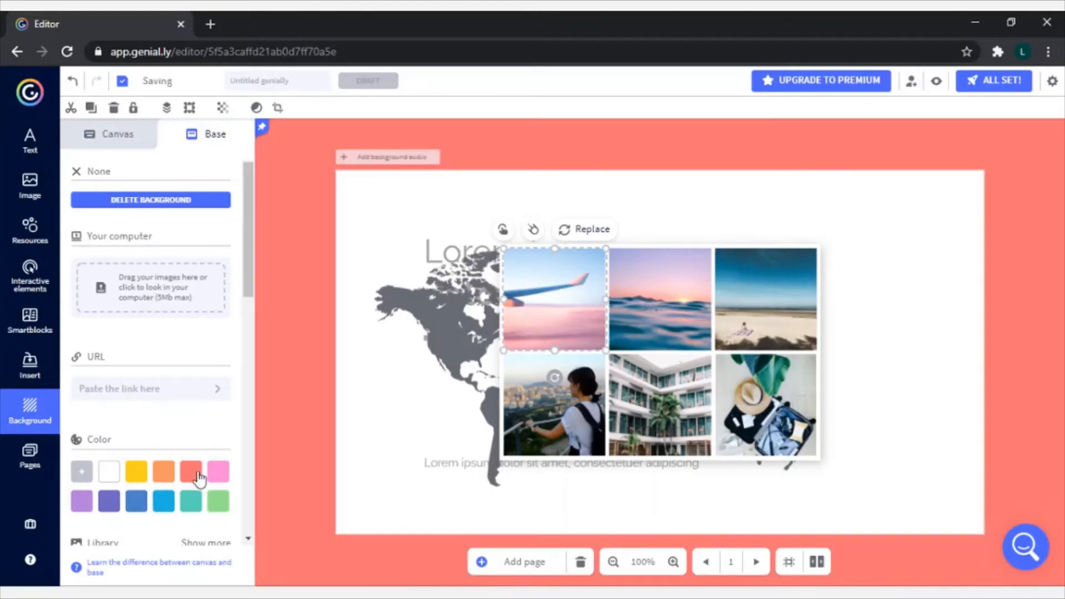
Try an orange canvas background on the title page and delete the canvas background
left_click(118, 145)
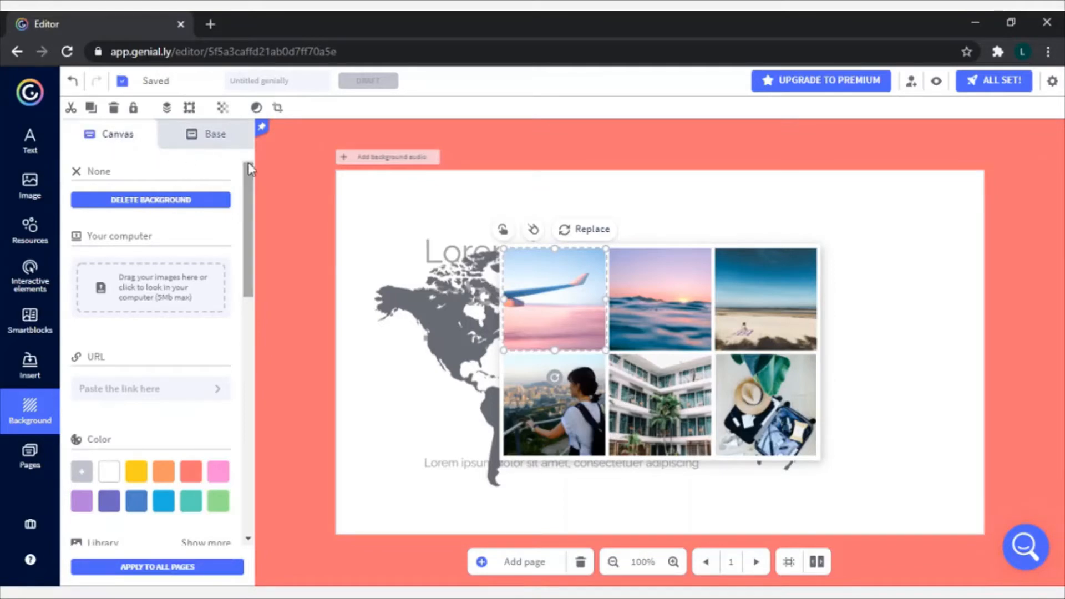
left_click(163, 474)
left_click(183, 208)
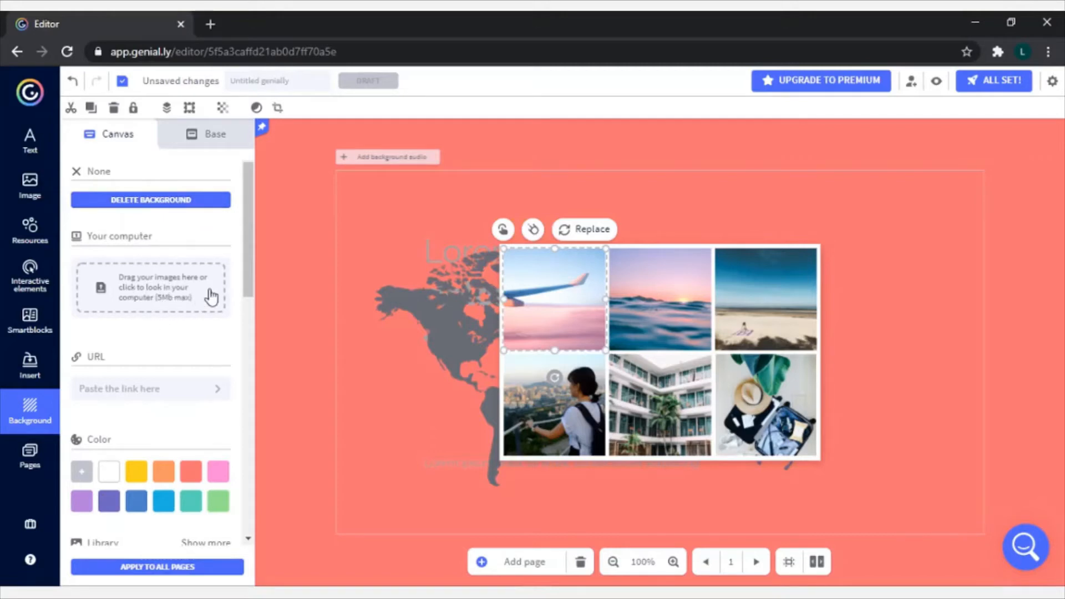
left_click_drag(247, 265, 250, 306)
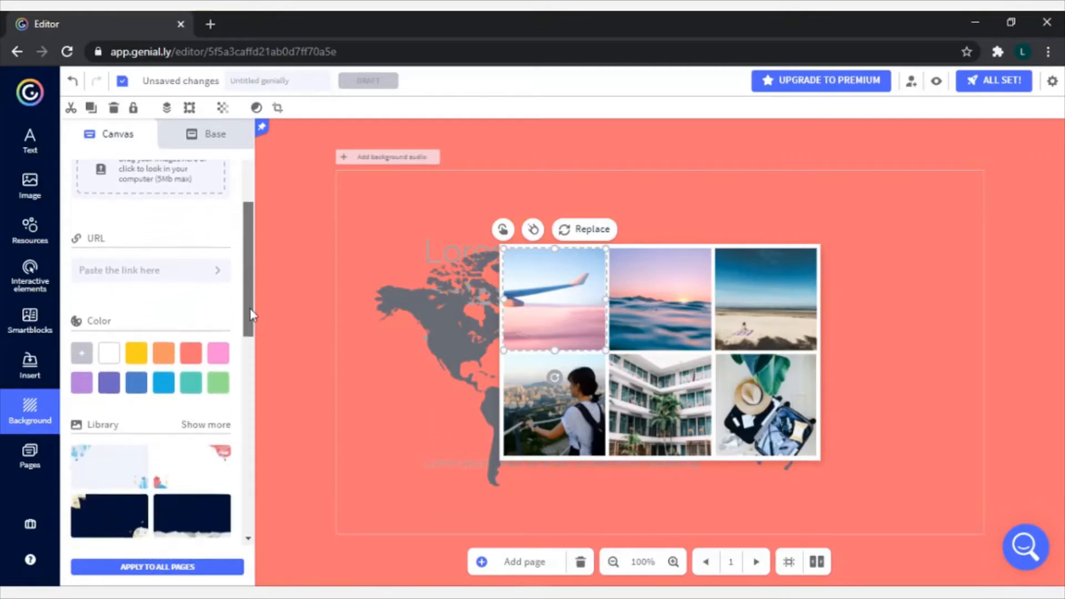
Try yellow, pink and blue as the title page's canvas background colour and return to yellow
left_click(138, 350)
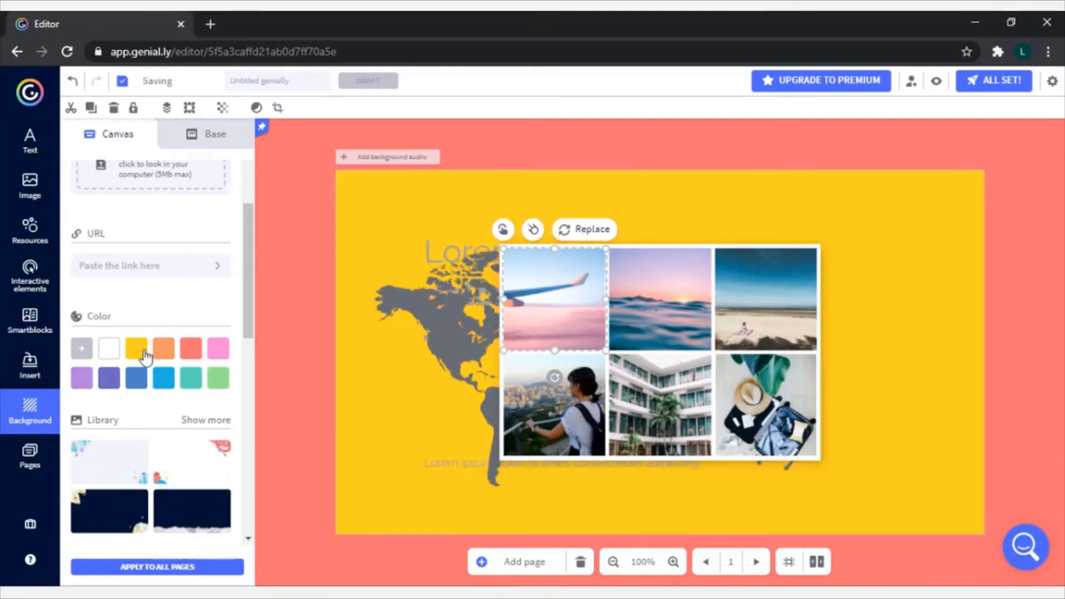
left_click(218, 354)
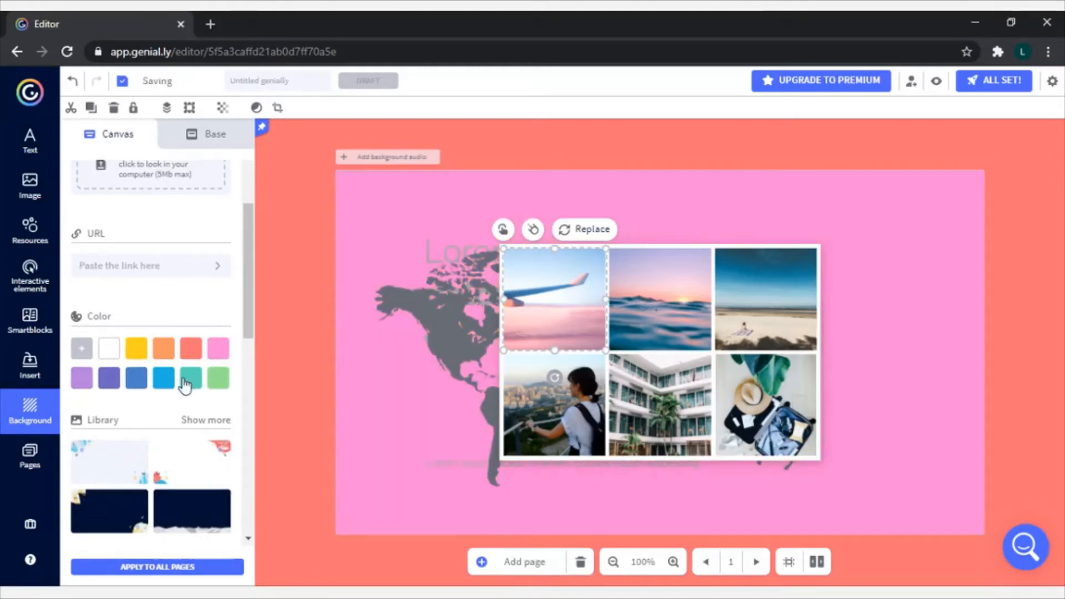
left_click(163, 382)
left_click(135, 349)
Try the desert dunes photo and the animated red-orange sparks from the background library on the title page's canvas
left_click_drag(250, 303, 251, 367)
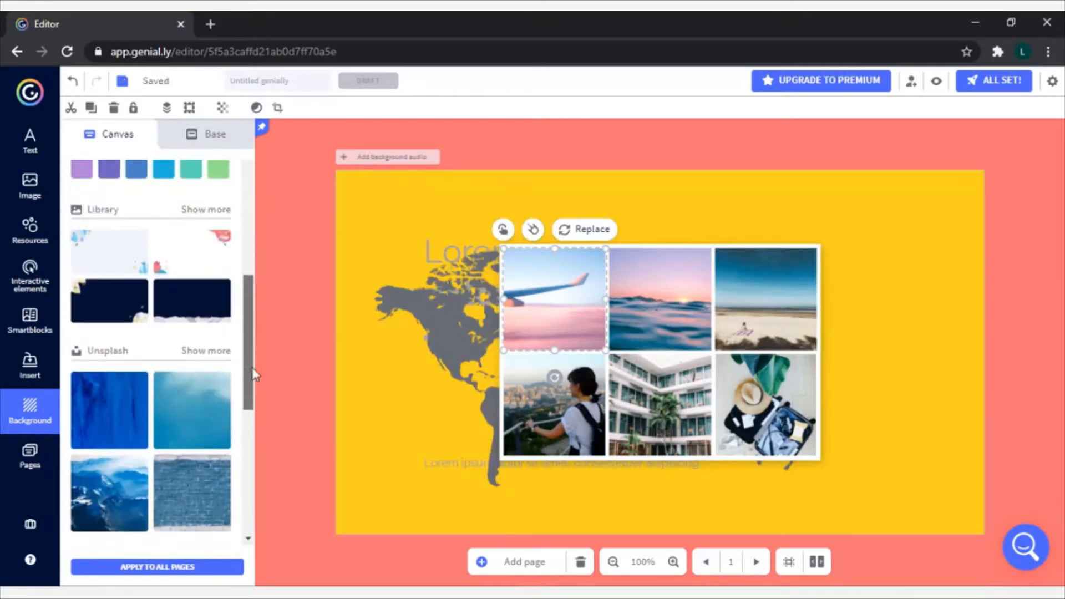
left_click(213, 219)
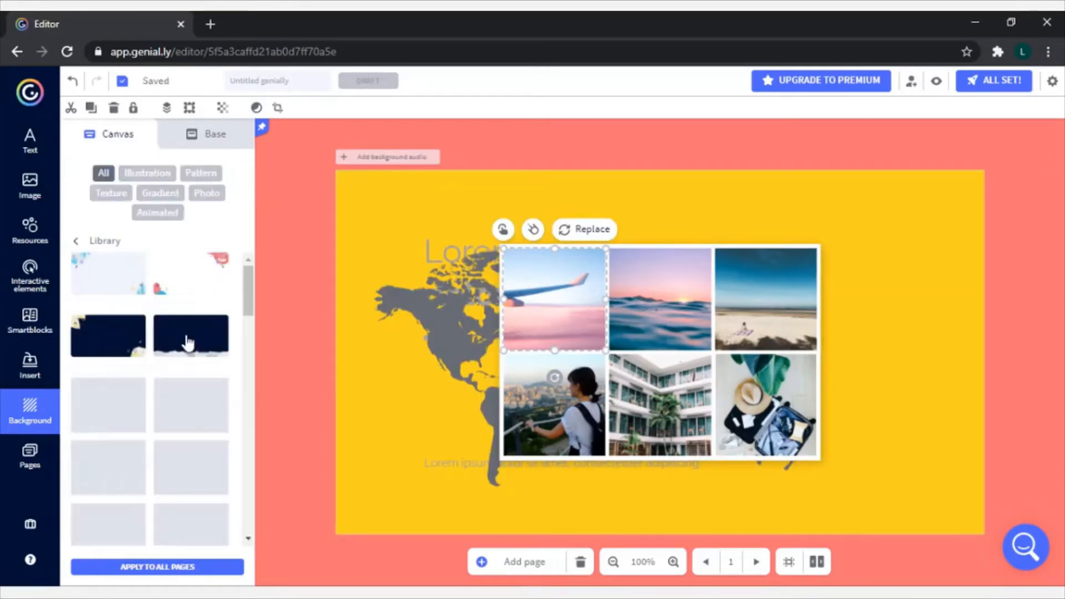
left_click(188, 477)
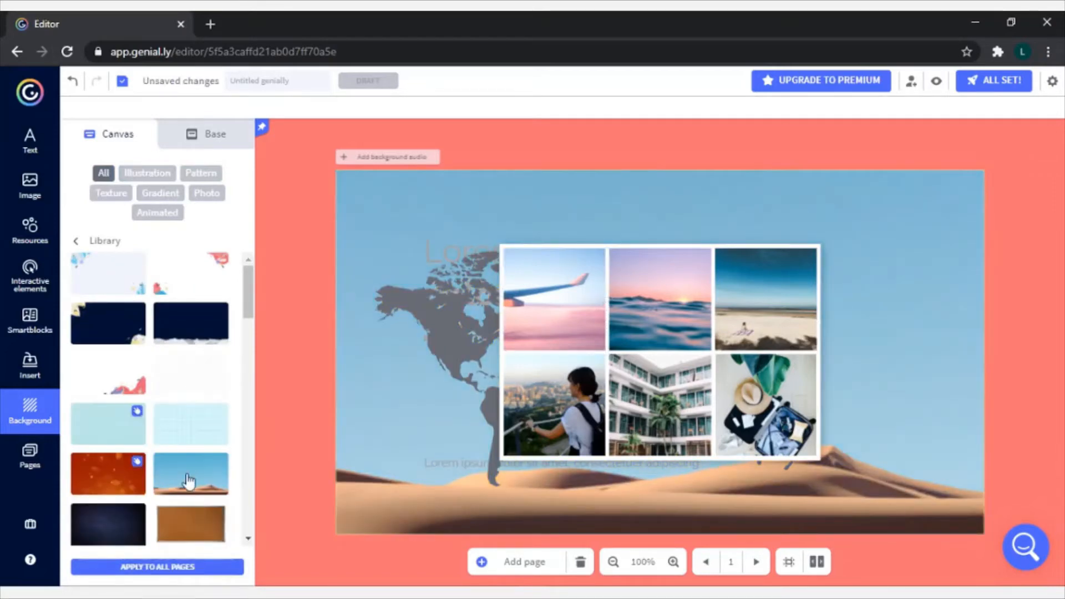
scroll(186, 466, "down", 5)
scroll(183, 444, "up", 2)
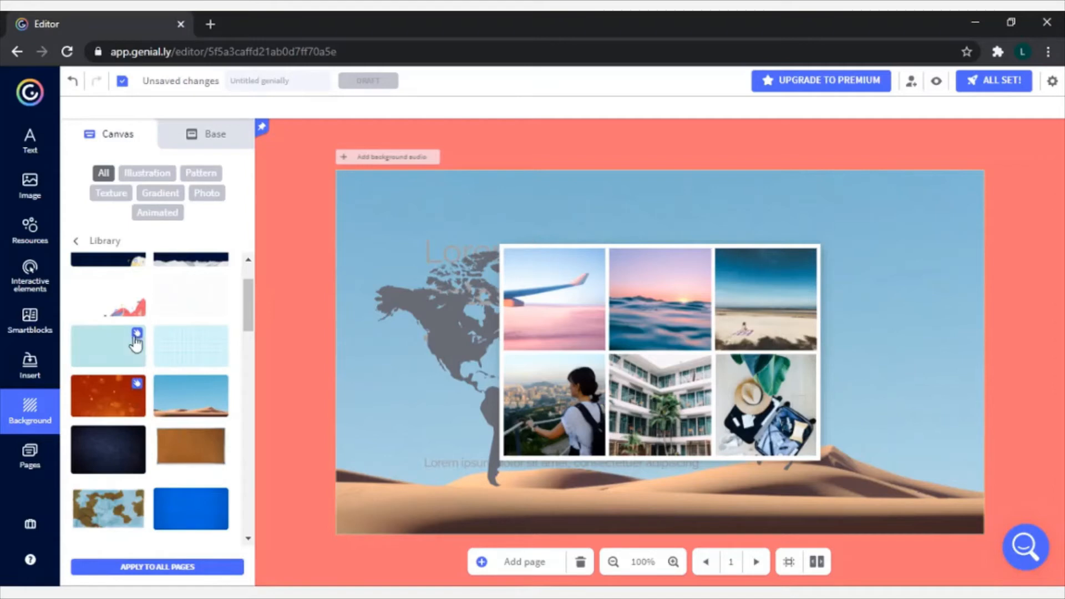
left_click(115, 410)
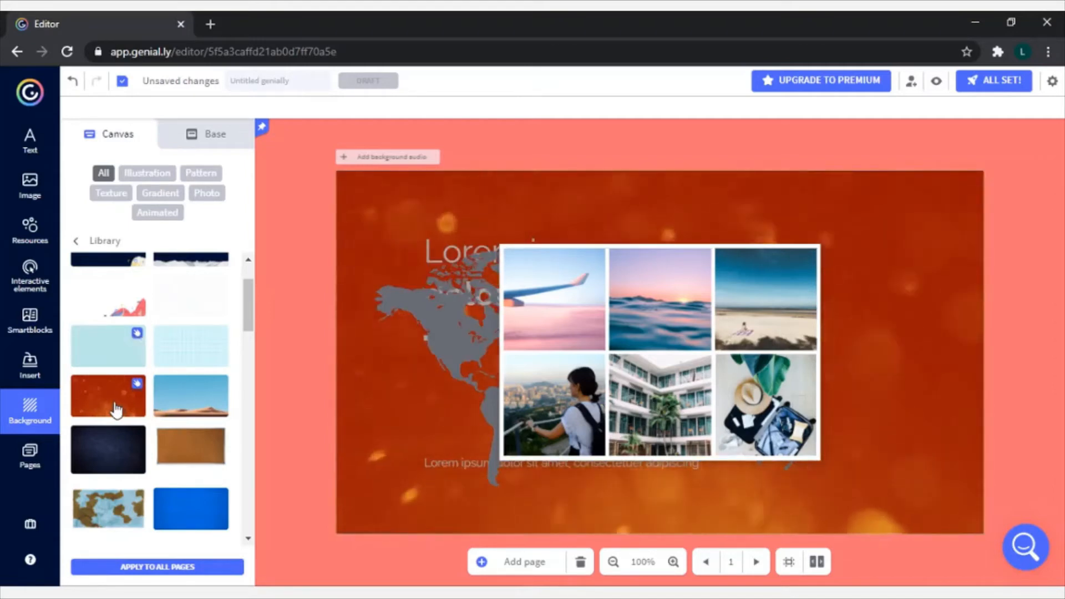
Delete the six gallery photos, their white frame and the world map from the title page
left_click(534, 328)
key("Delete")
left_click(696, 325)
key("Delete")
left_click(746, 318)
key("Delete")
left_click(766, 405)
key("Delete")
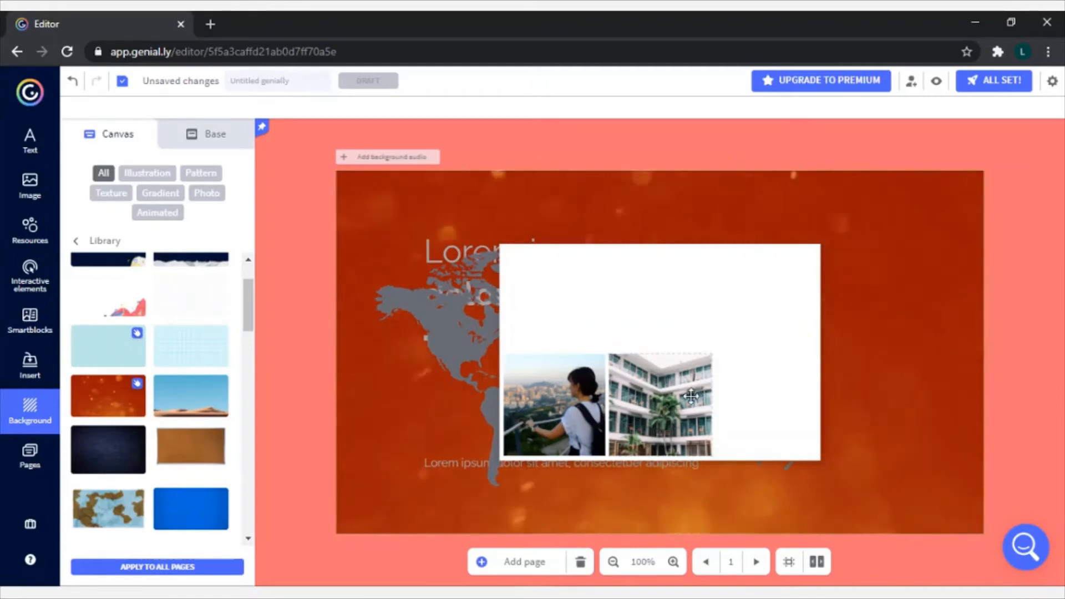
left_click(660, 399)
key("Delete")
left_click(555, 400)
key("Delete")
key("Delete")
left_click(667, 356)
key("Delete")
left_click(669, 358)
key("Delete")
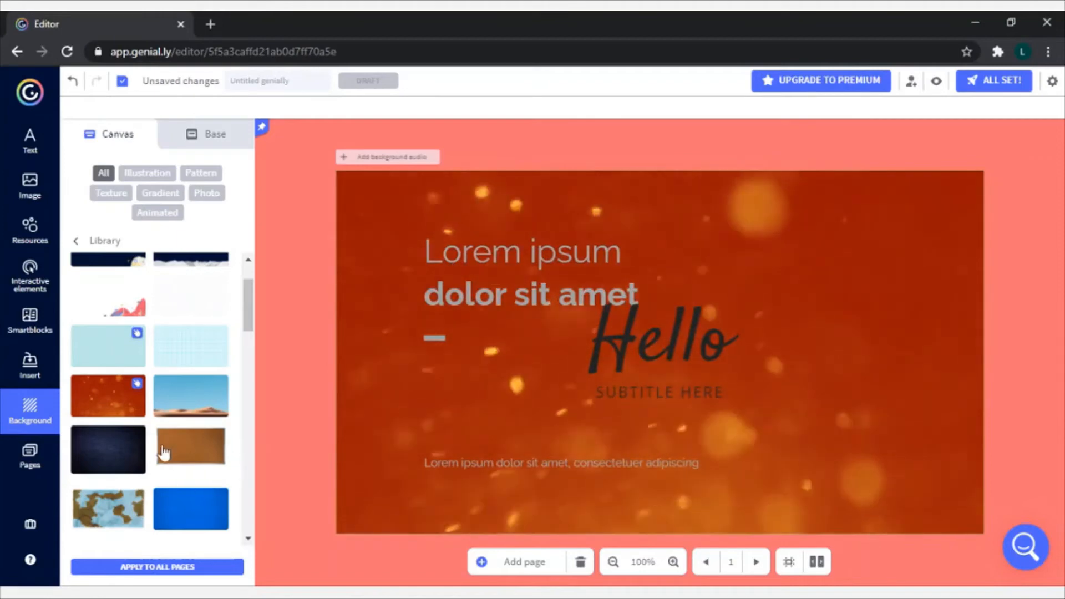
Try the animated light blue snow background, and set the canvas background to the animated peach design with circles
left_click(97, 355)
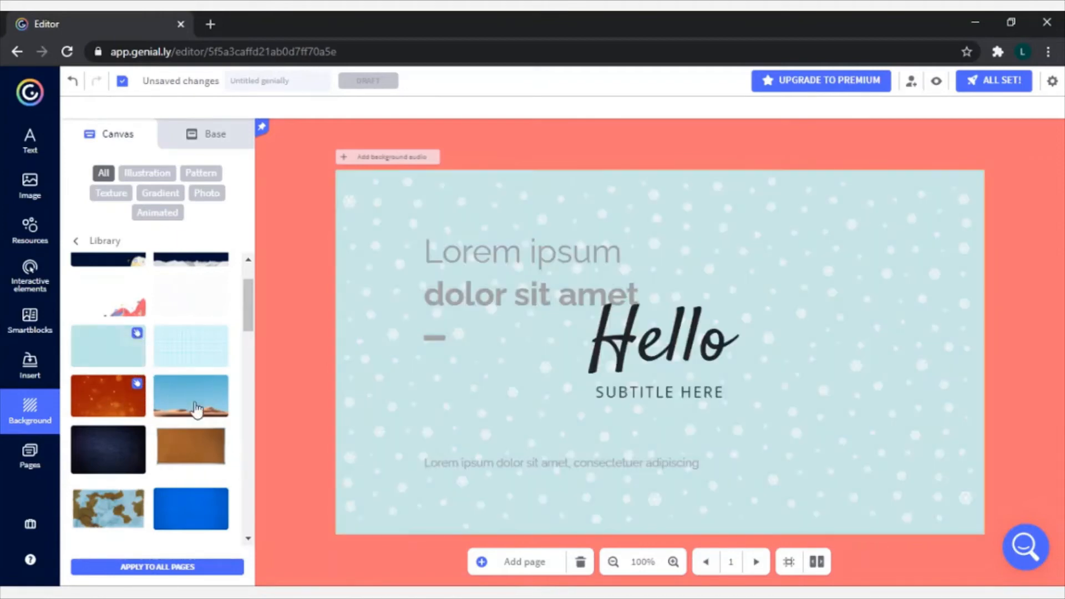
scroll(197, 399, "down", 5)
left_click(202, 397)
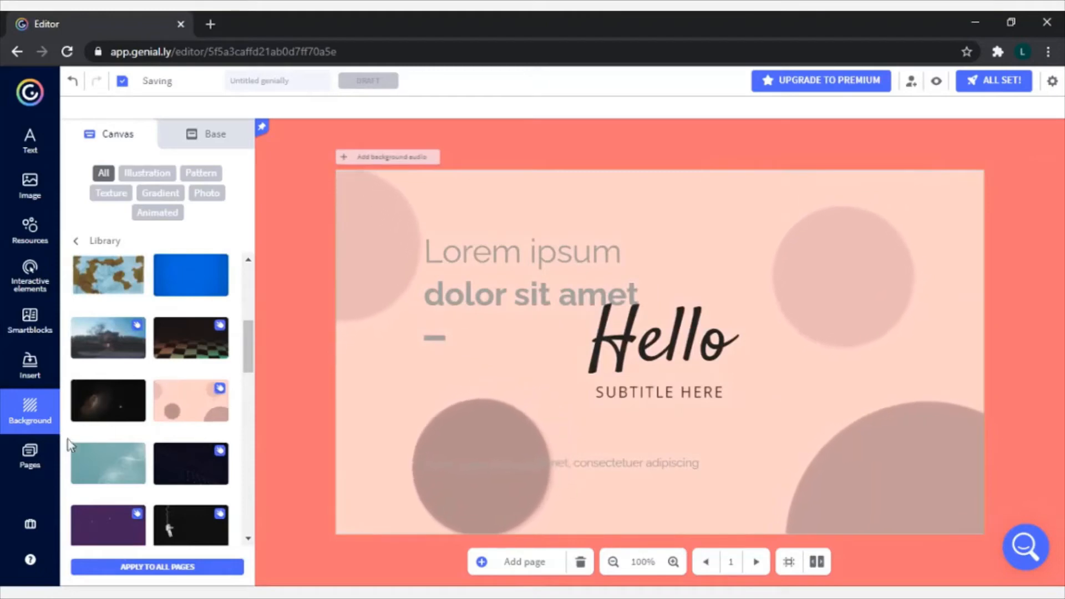
Show the presentation's page list and duplicate the title page
left_click(30, 461)
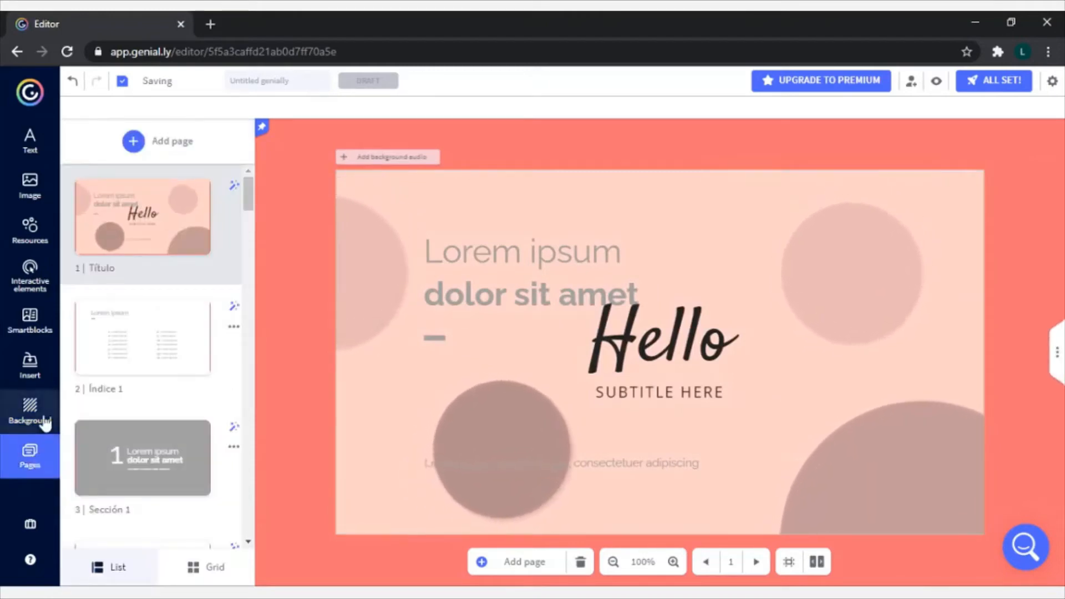
left_click(34, 417)
left_click(28, 458)
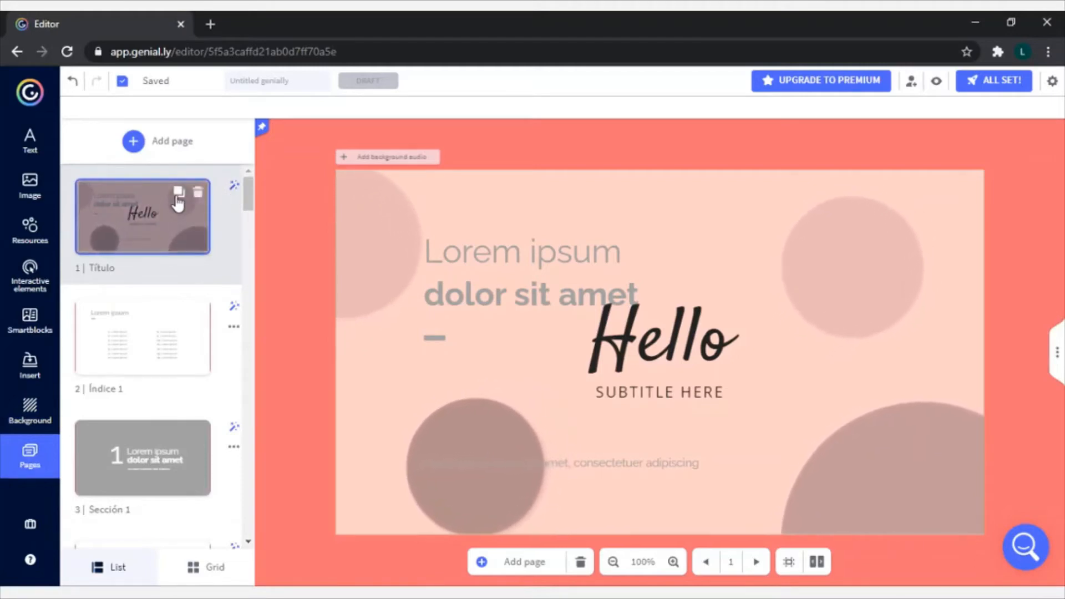
left_click(177, 194)
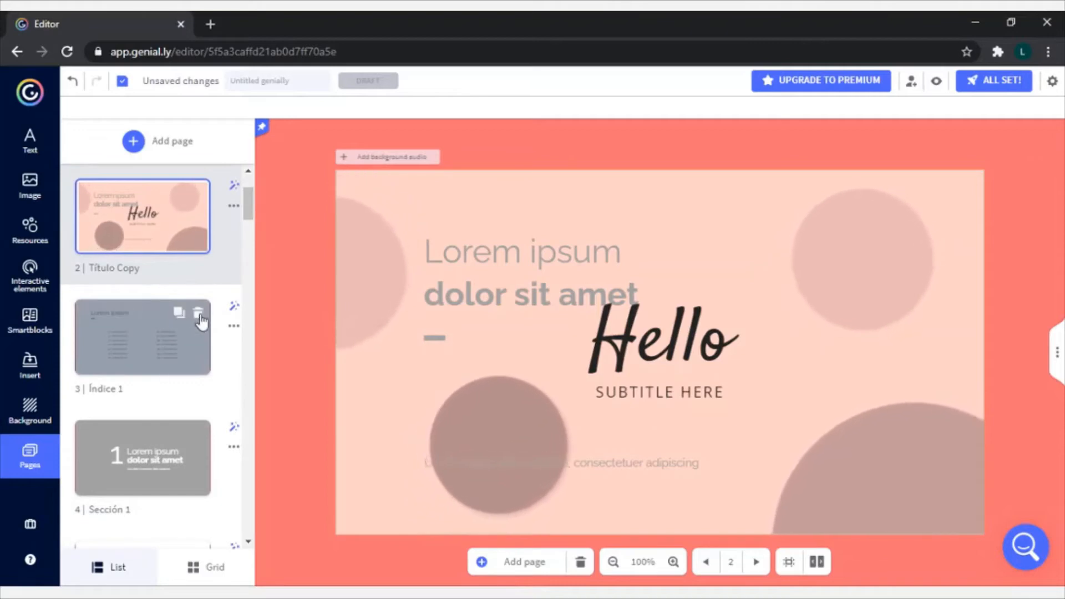
Delete the Índice 1 page from the presentation and confirm the deletion
left_click(189, 355)
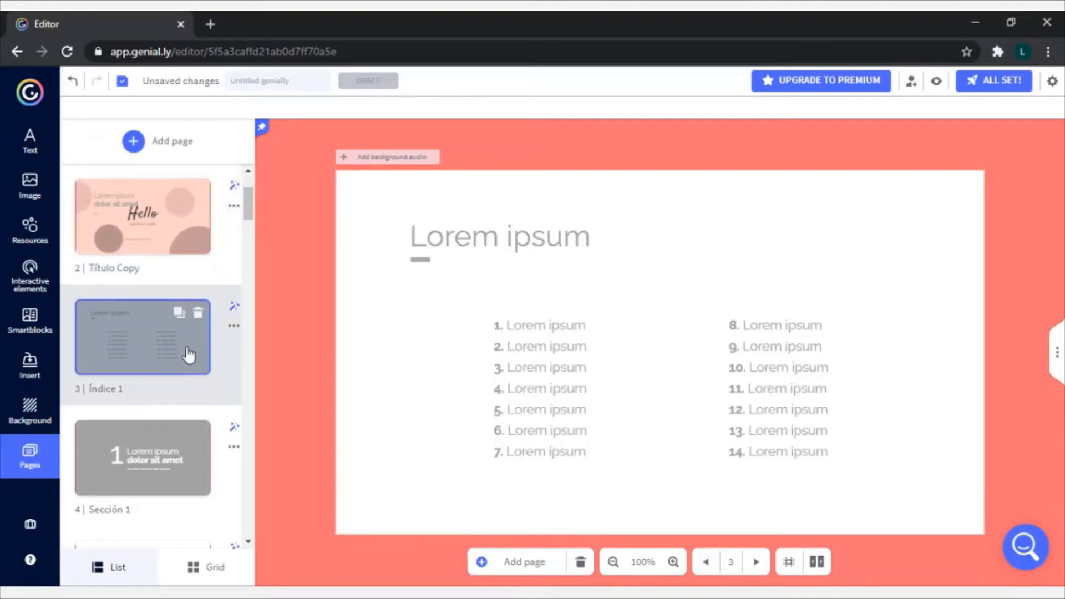
left_click(198, 317)
left_click(681, 394)
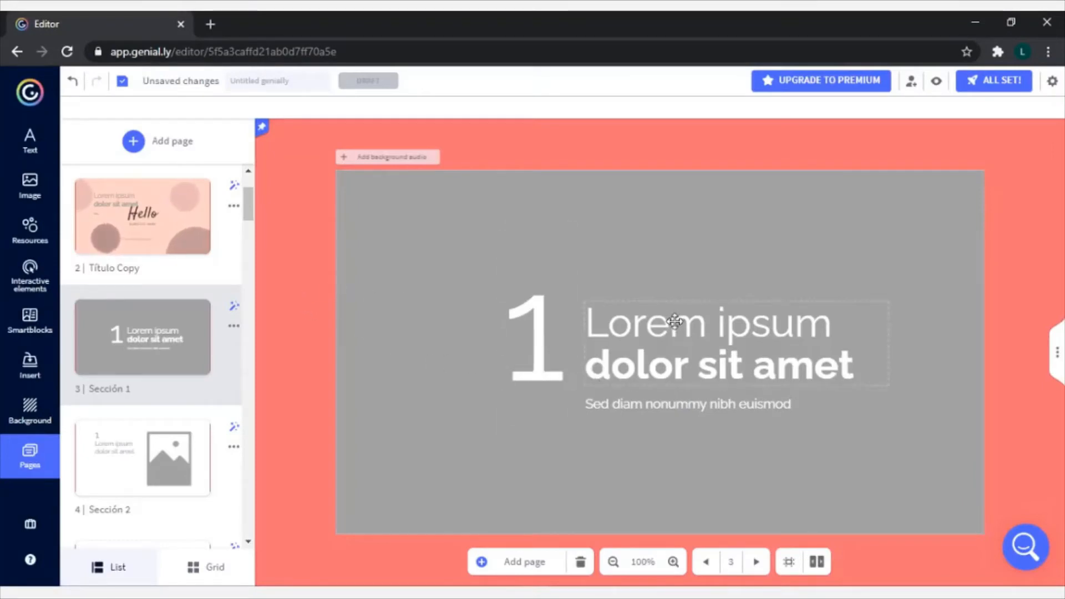
Set the text colour of the "Lorem ipsum dolor sit amet" heading on the Sección 1 page to pink
left_click(553, 320)
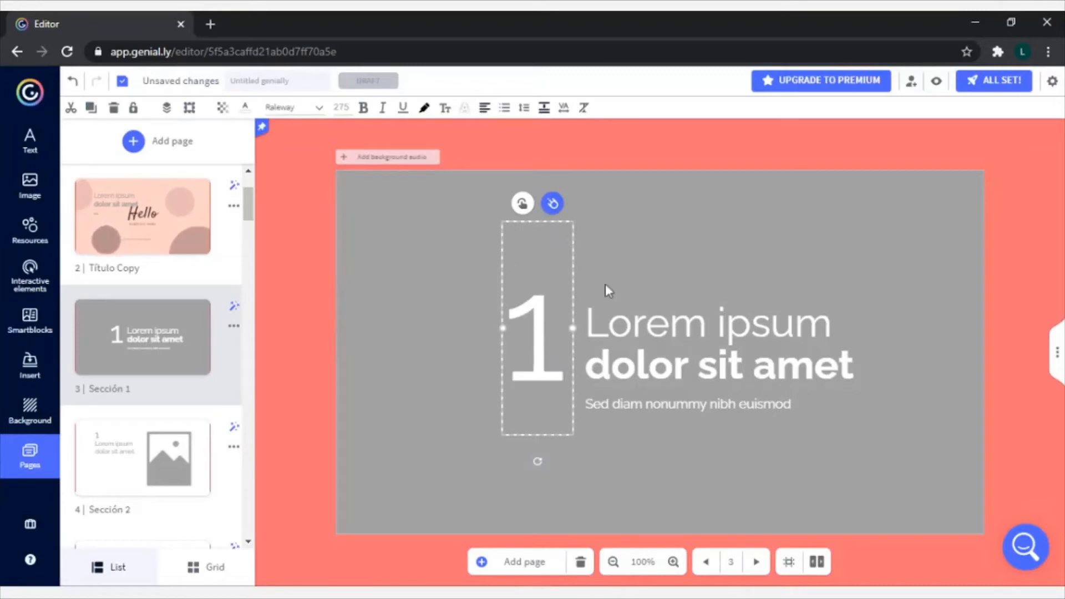
double_click(623, 314)
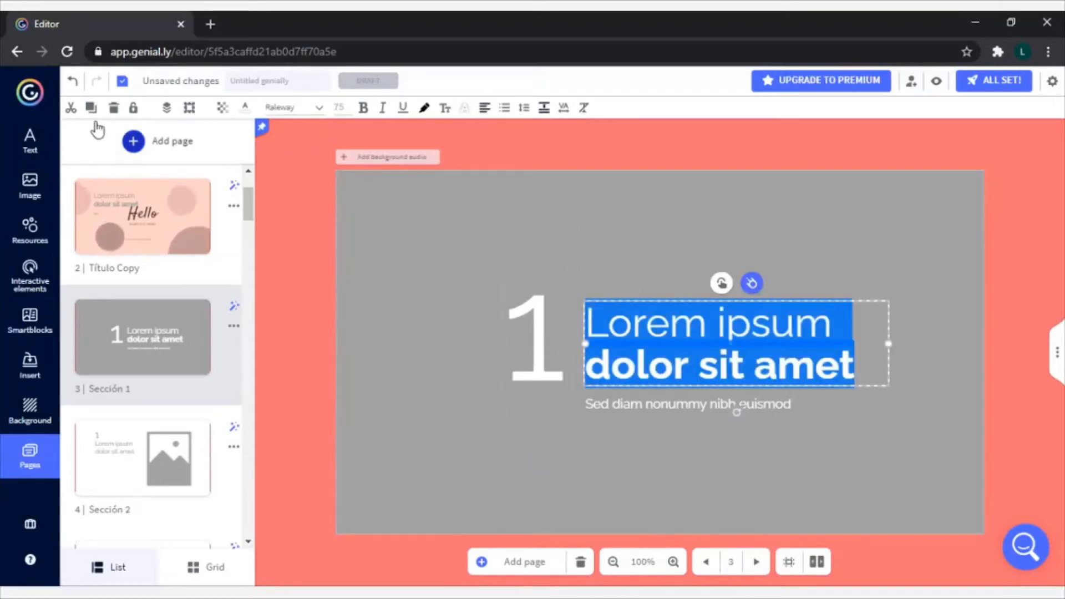
left_click(71, 109)
left_click(74, 110)
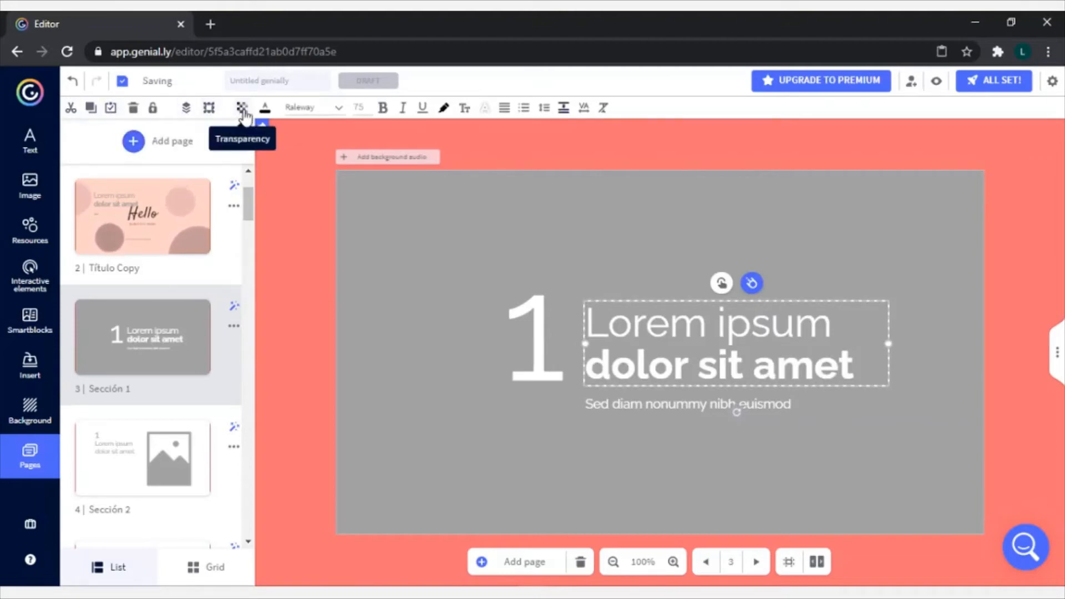
left_click(264, 111)
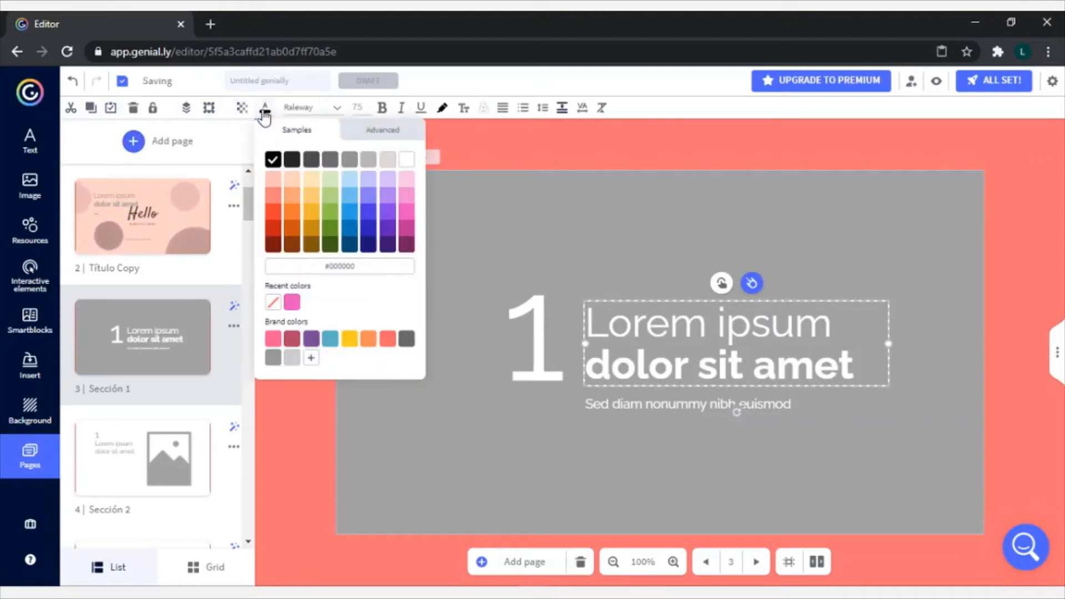
left_click(406, 217)
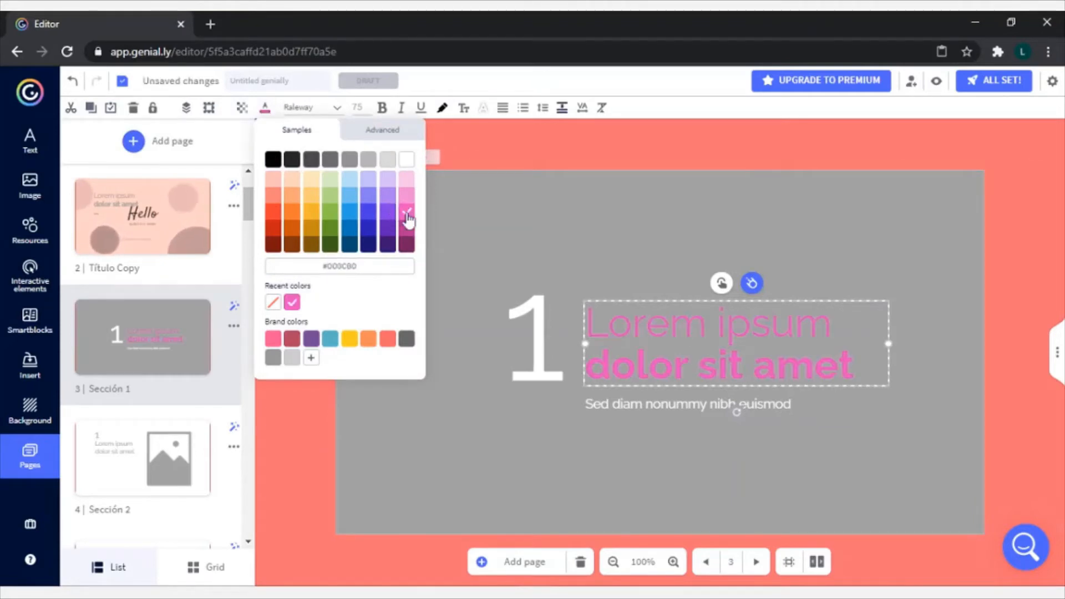
Set the Sección 1 heading's font to Salsa and its size to 85 px
left_click(335, 110)
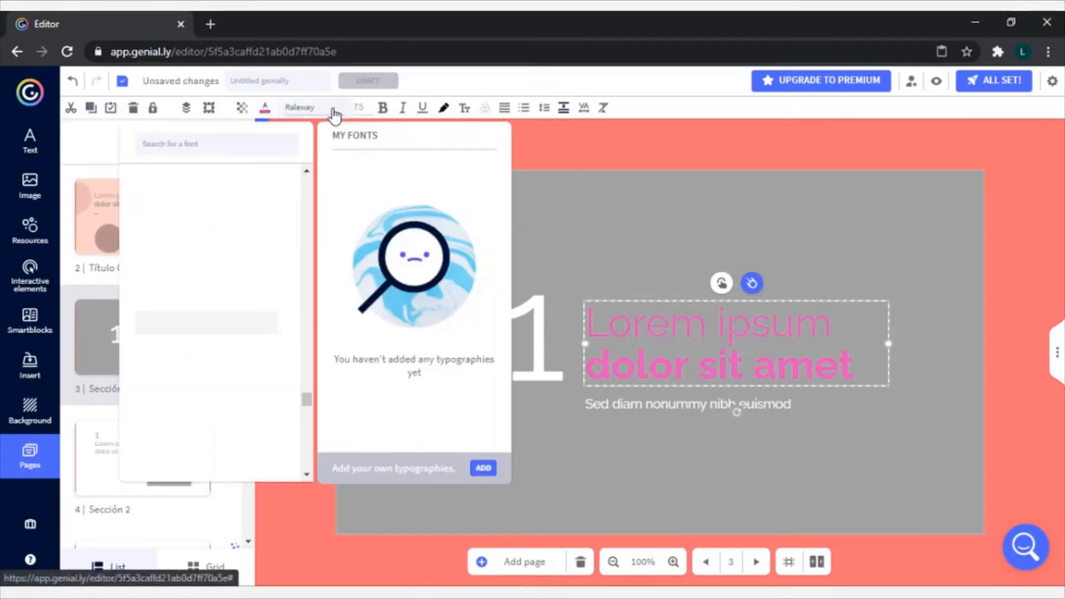
scroll(183, 327, "down", 5)
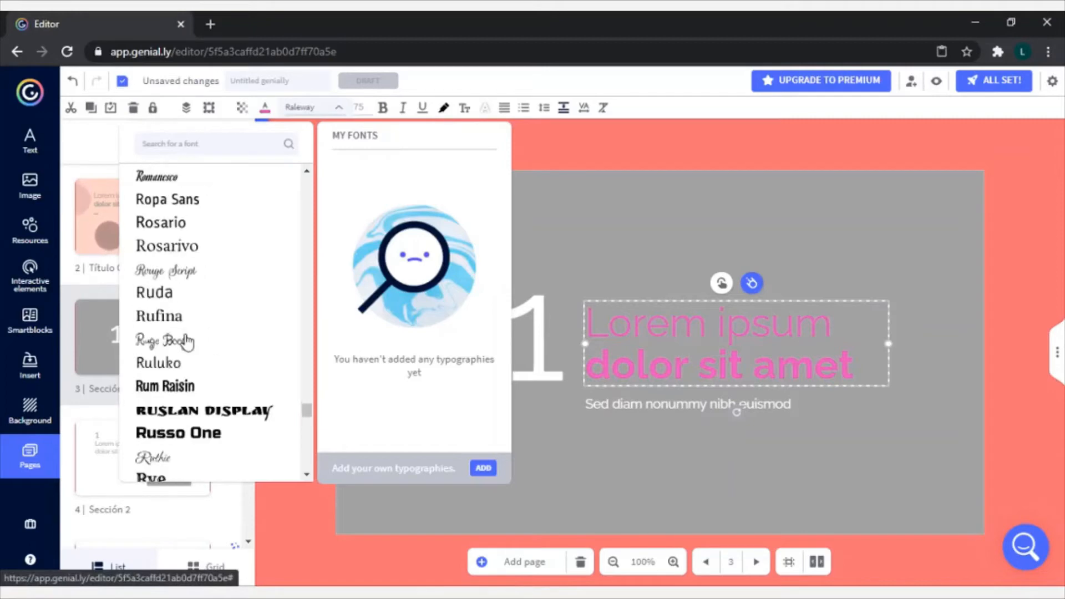
scroll(207, 382, "down", 3)
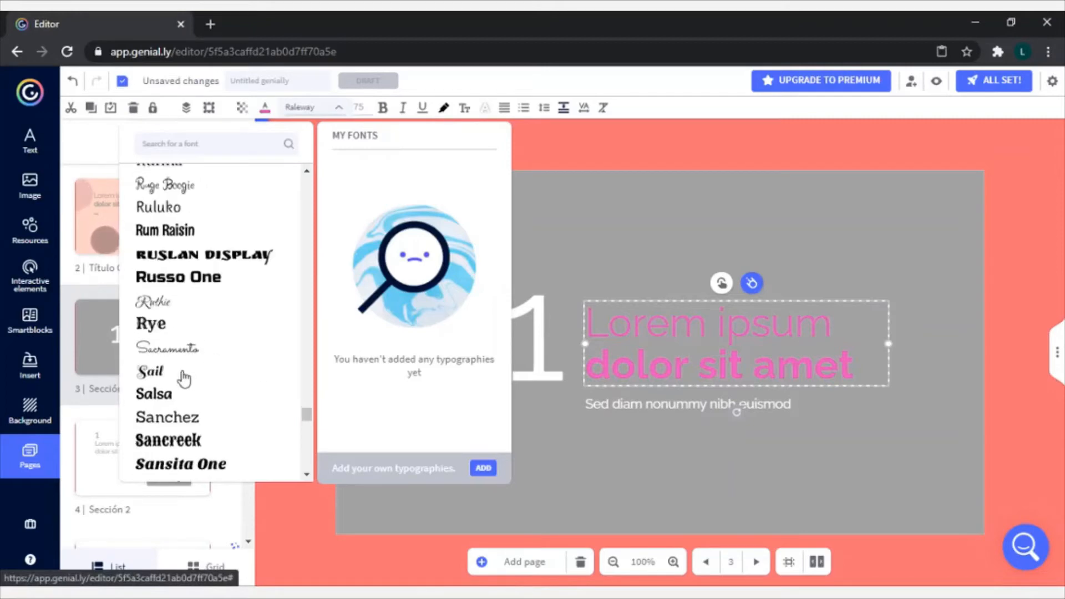
left_click(155, 395)
left_click(359, 107)
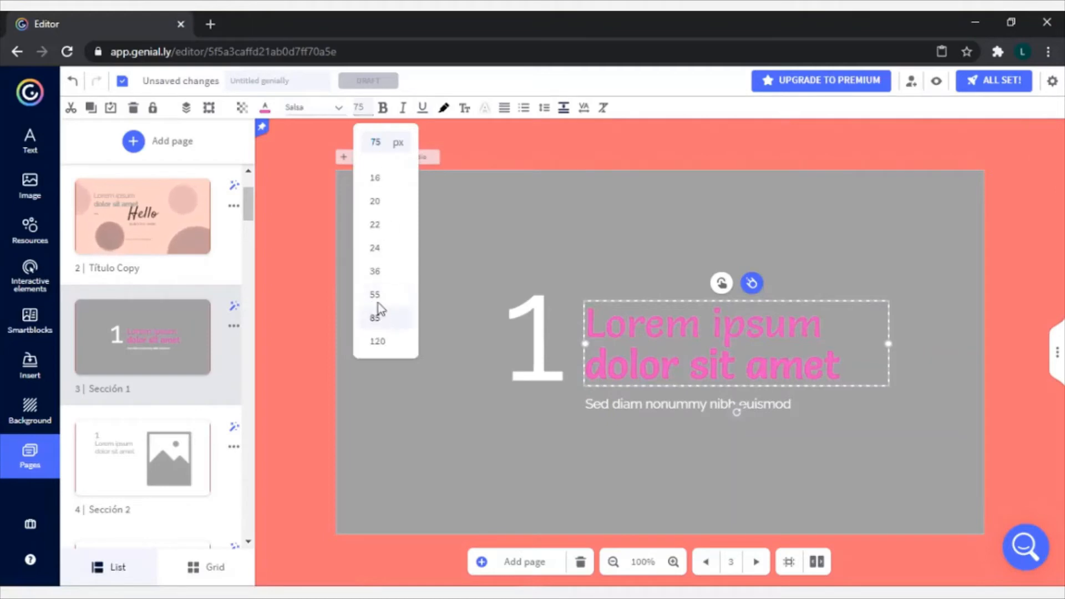
left_click(375, 318)
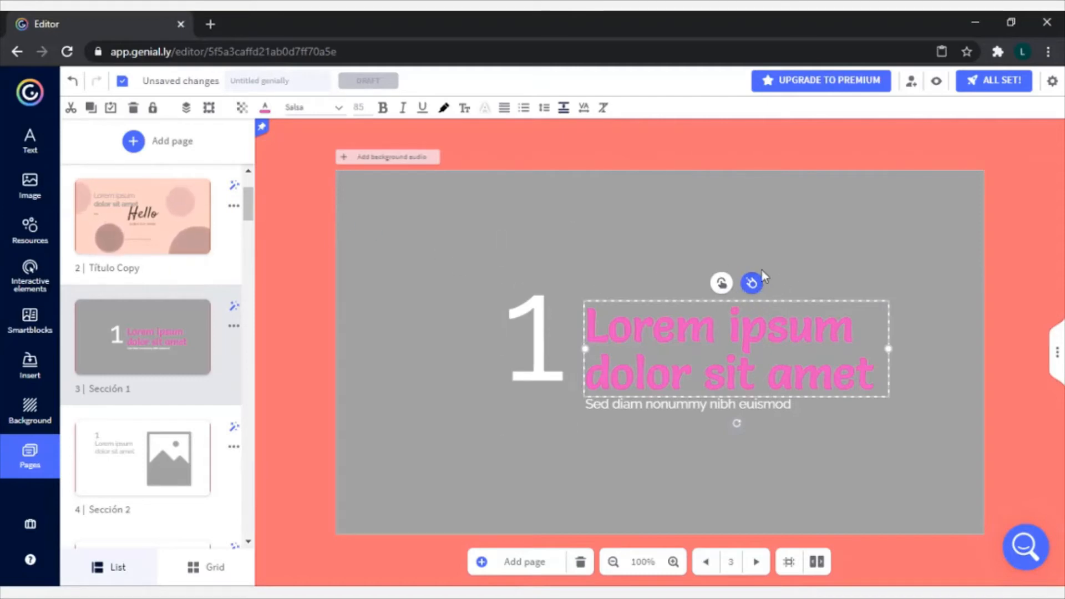
Show the interactivity types for the Sección 1 heading and open the tooltip editor
left_click(536, 369)
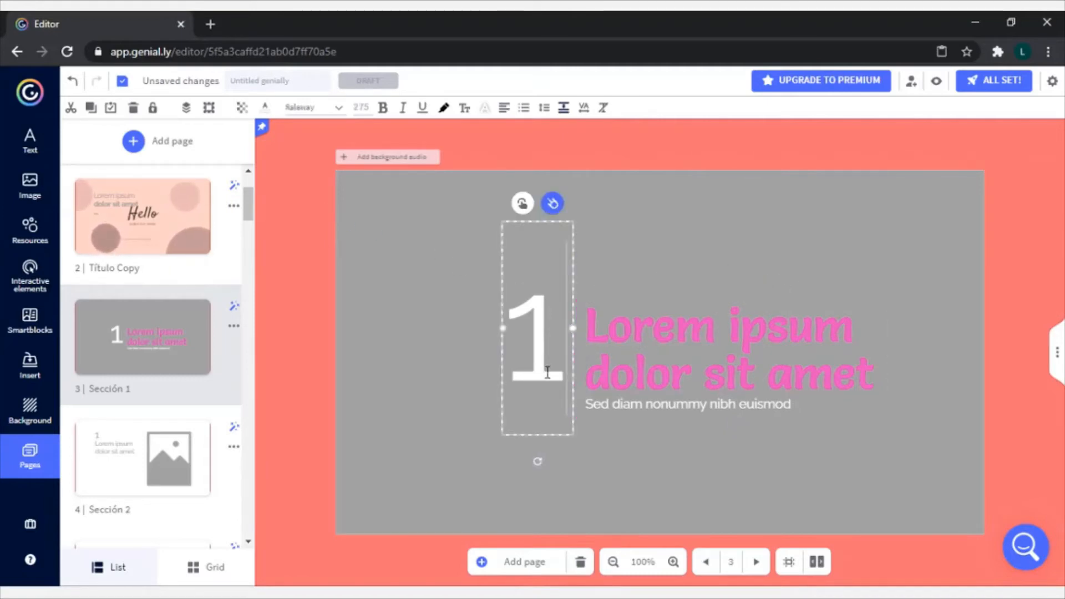
double_click(662, 360)
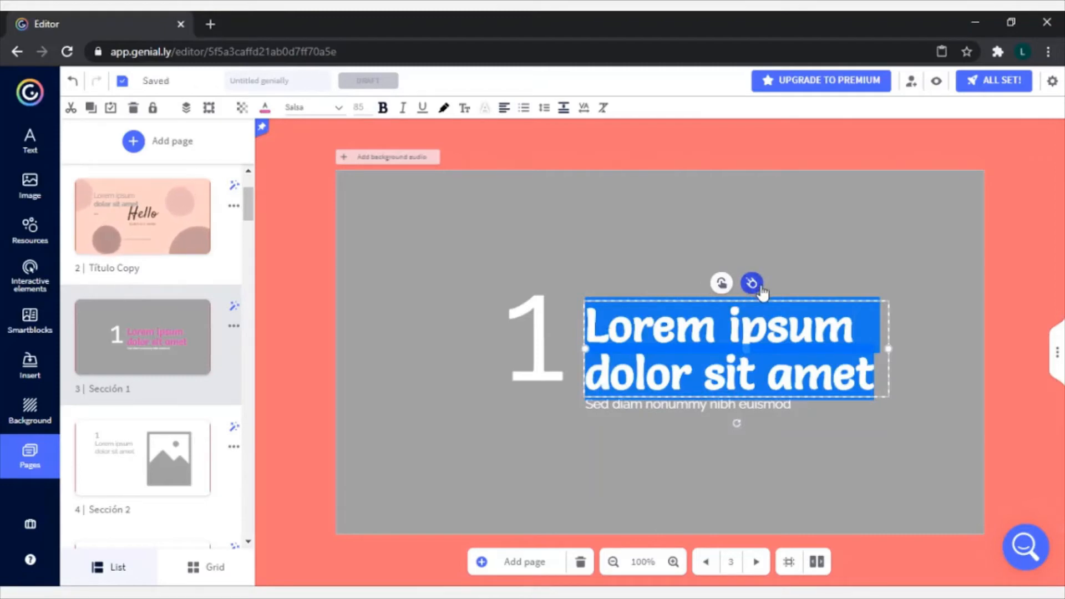
left_click(722, 283)
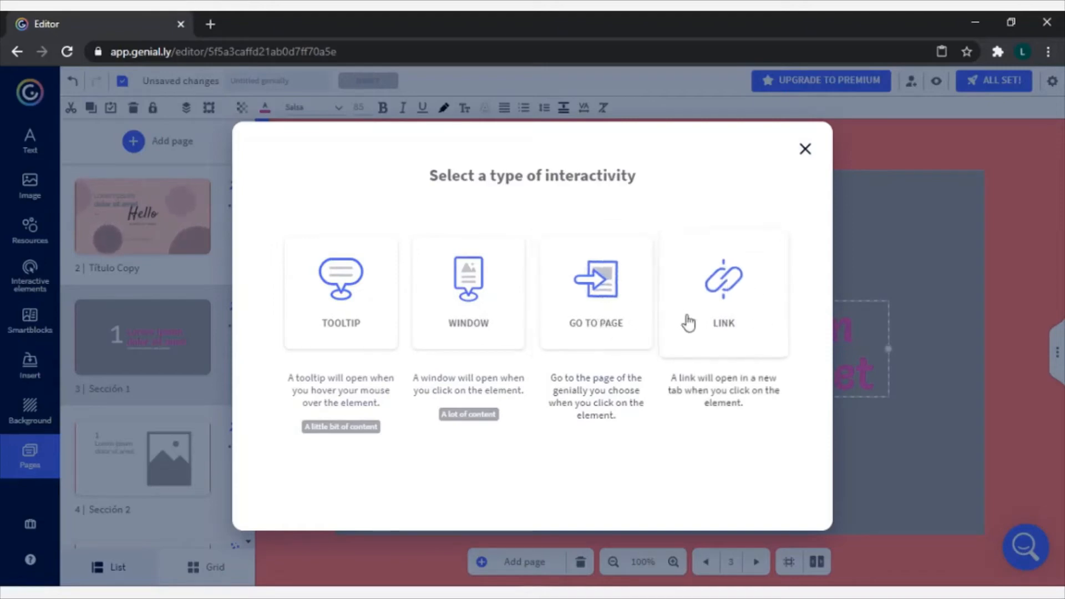
left_click(378, 318)
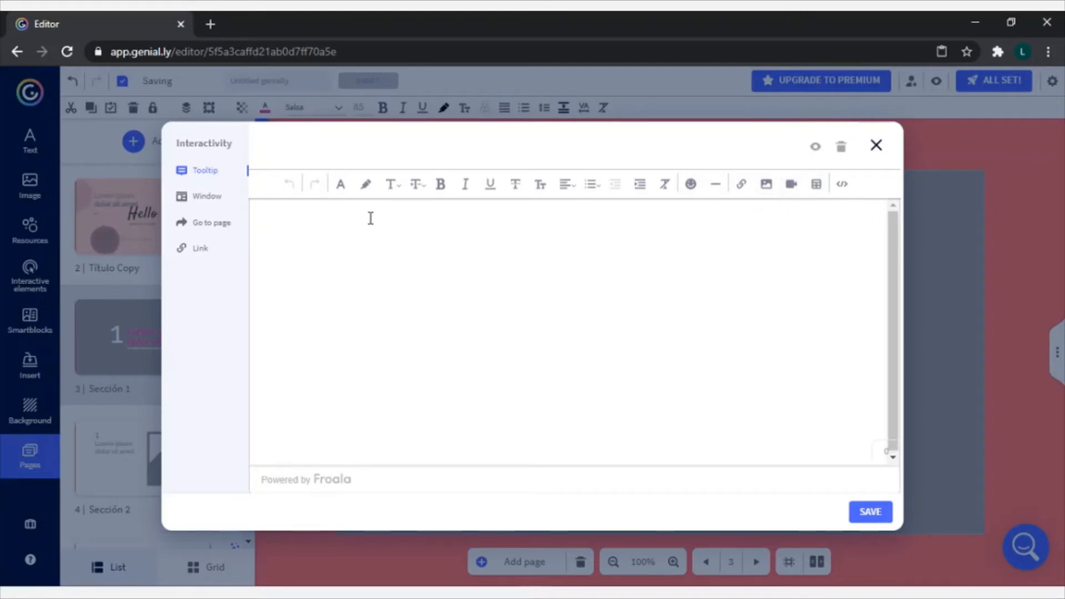
Show the Window interactivity editor for the Sección 1 heading and try the Small, Medium and Large window sizes
left_click(210, 201)
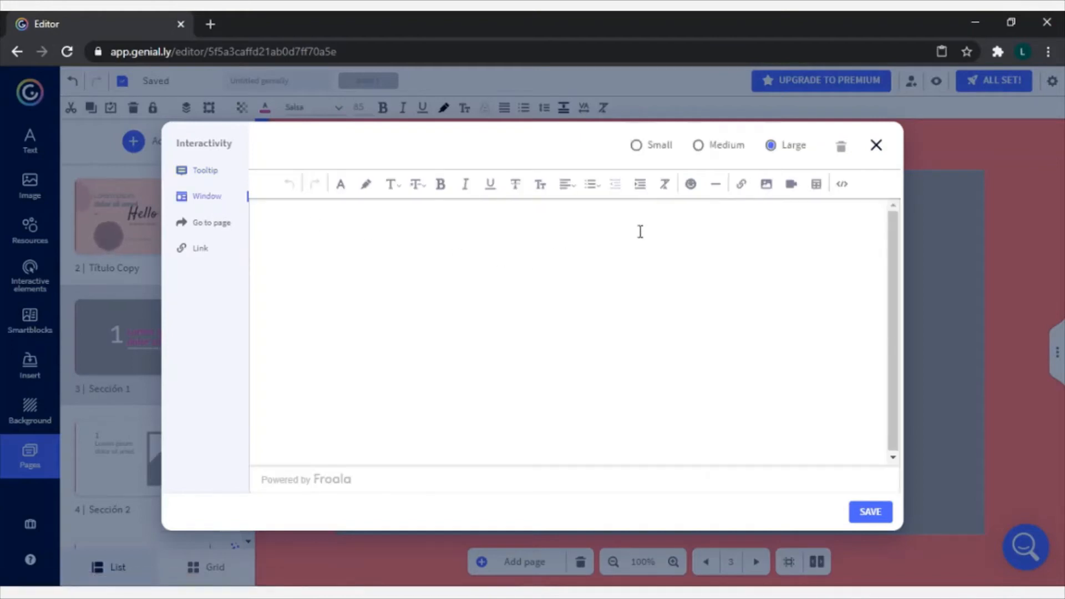
left_click(636, 145)
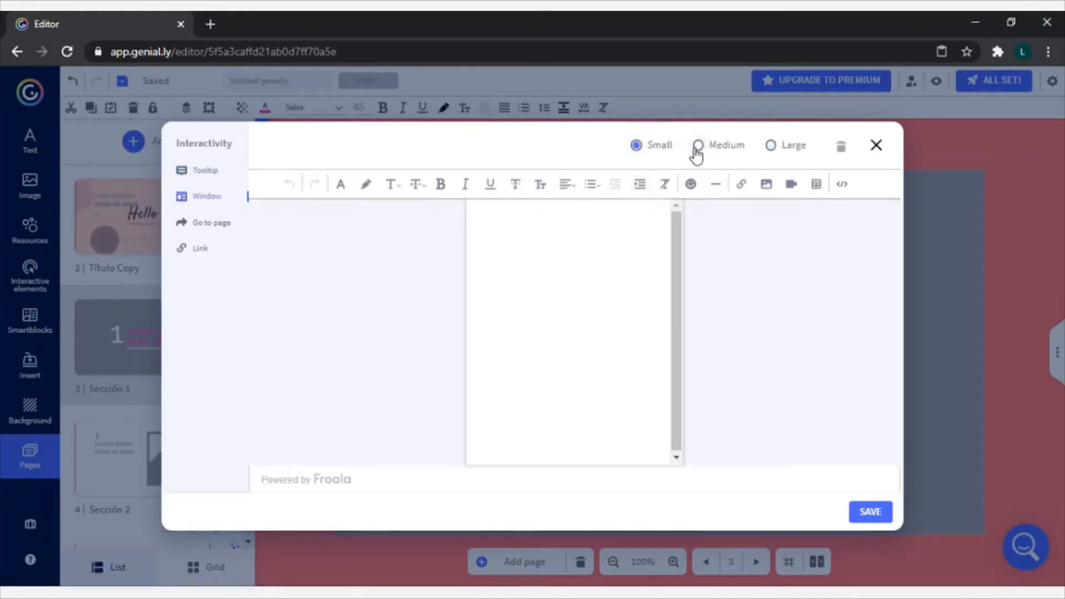
left_click(697, 146)
left_click(770, 146)
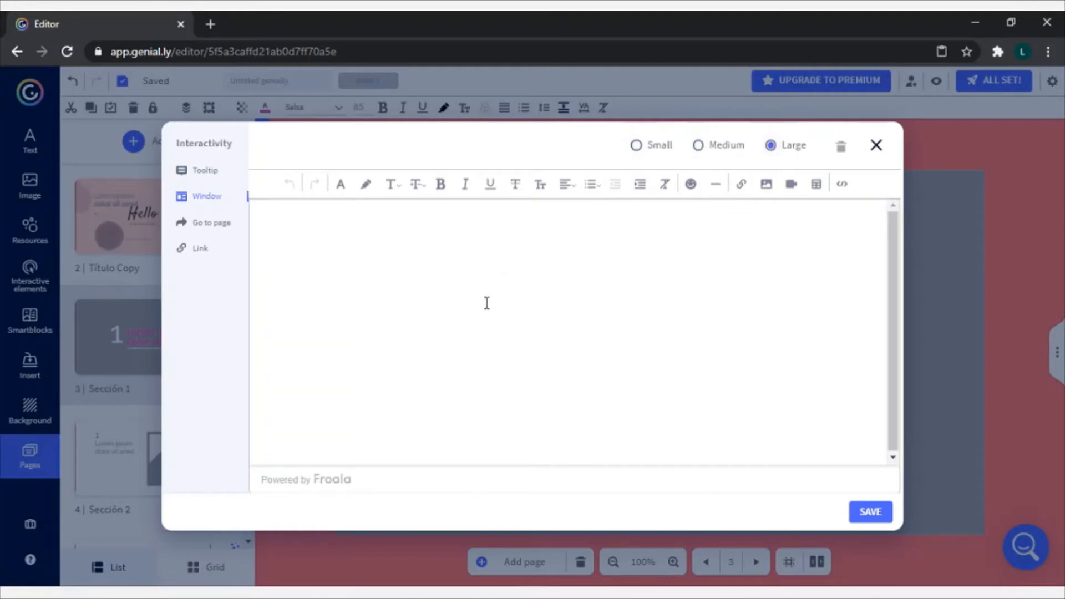
Look at the Go to page and Link interactivity options, trying Texto/imagen 3 as the target, and leave without saving
left_click(223, 231)
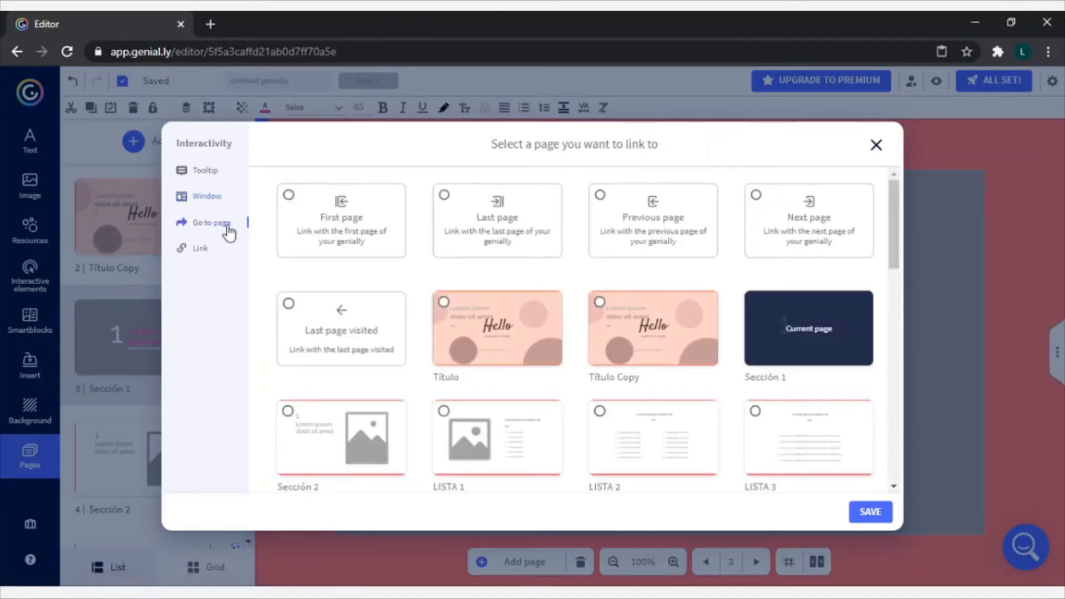
scroll(764, 338, "down", 4)
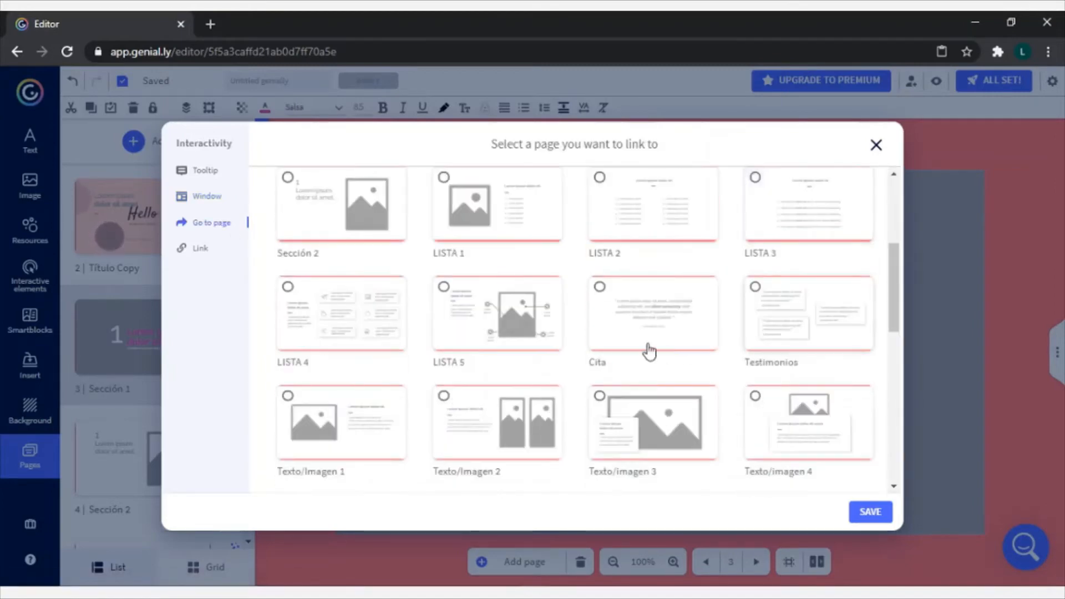
left_click(598, 396)
left_click(201, 248)
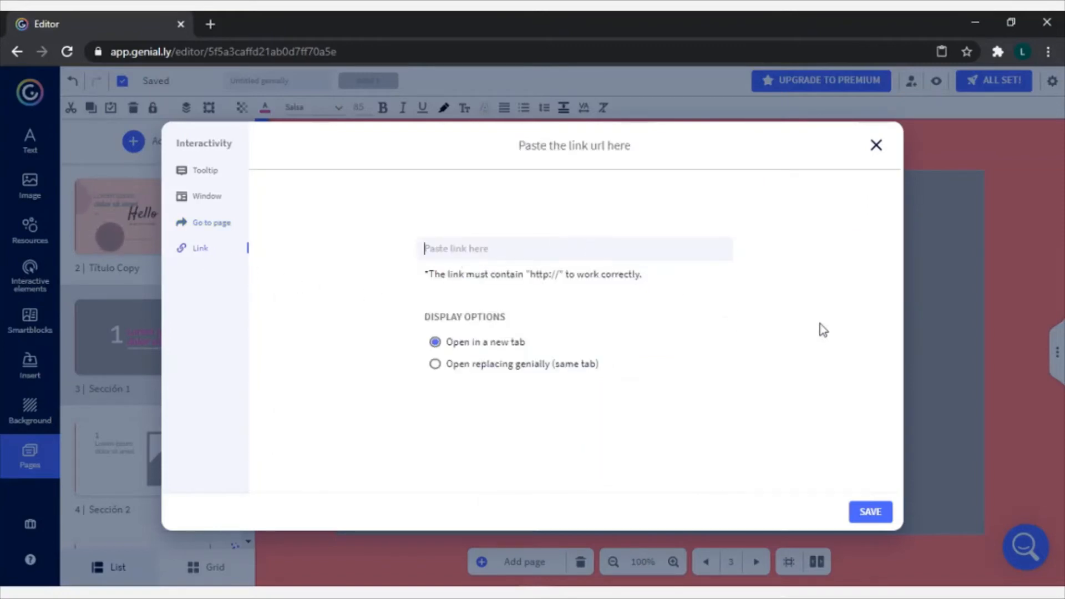
left_click(877, 146)
Set the Sección 1 heading's entrance animation effect to Bounce
left_click(753, 283)
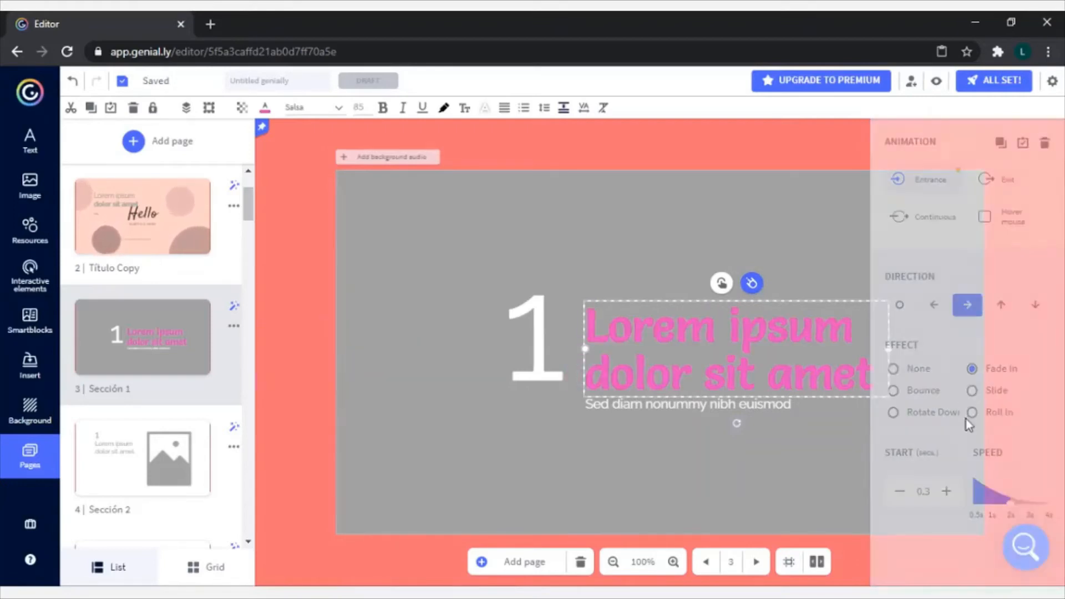
left_click(920, 391)
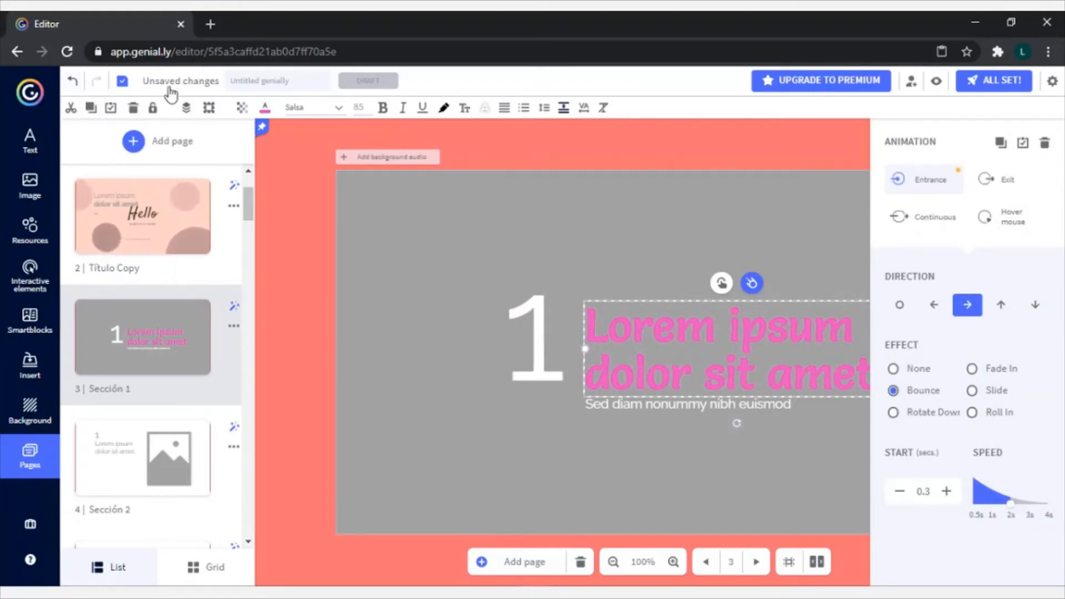
Rename the presentation as Name
left_click(270, 89)
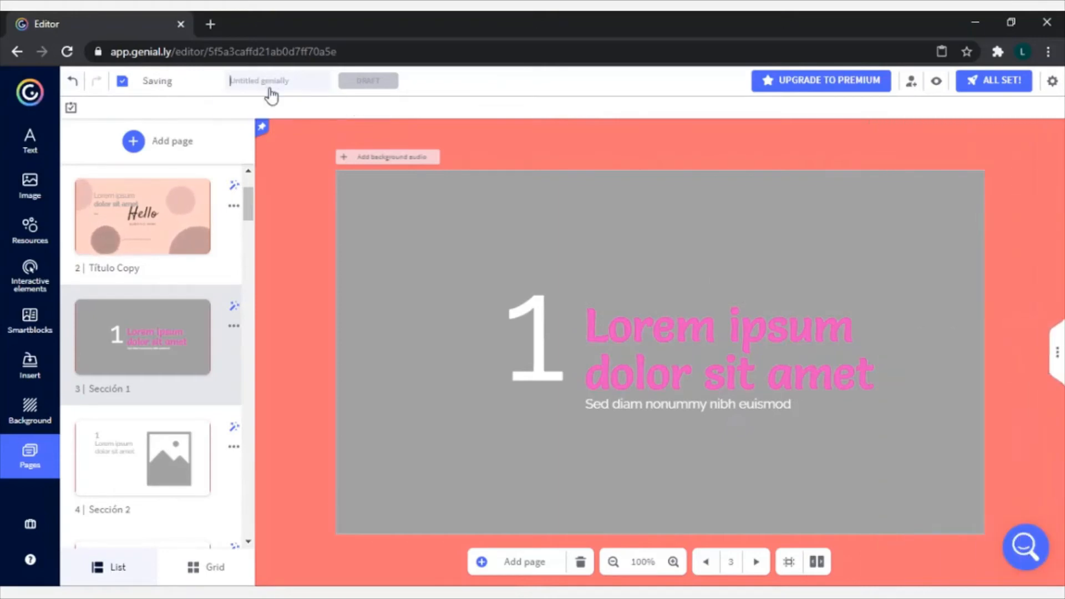
type("Name")
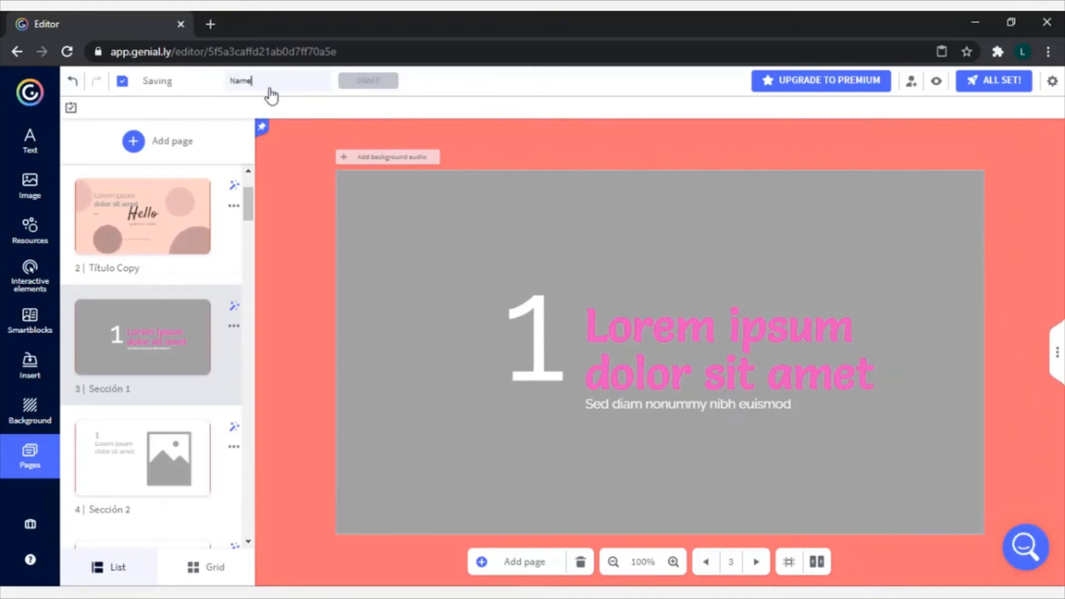
left_click(468, 81)
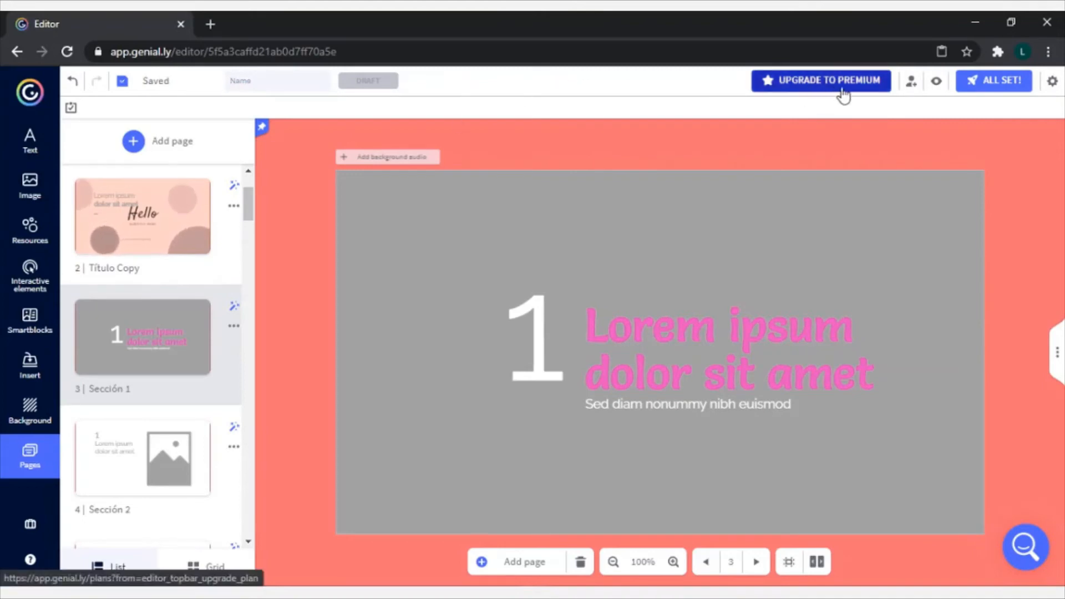
Look at the collaborator invitation dialog and close it without inviting anyone
left_click(912, 89)
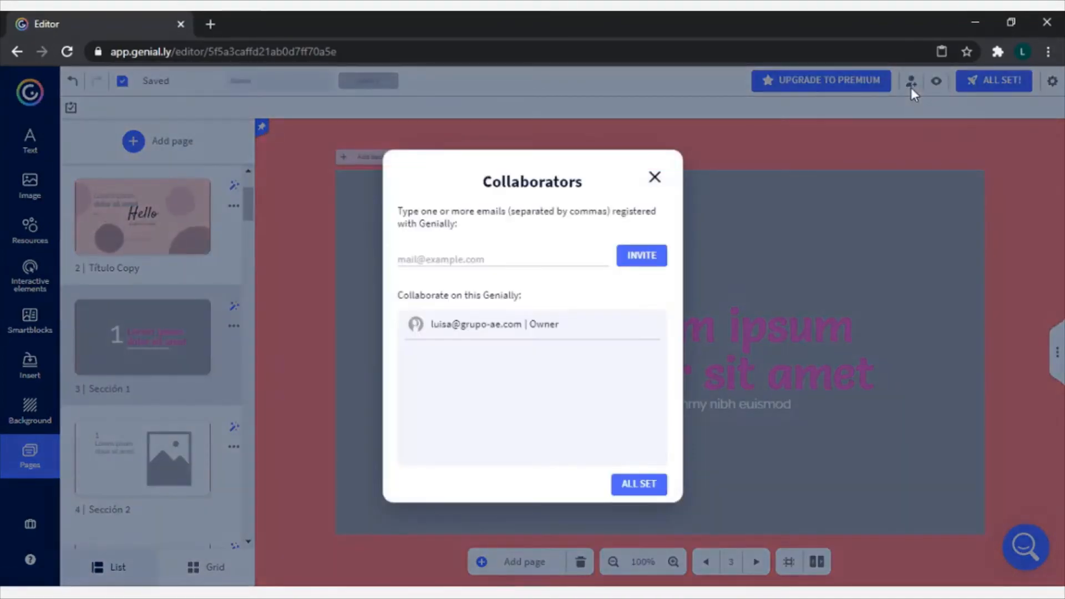
left_click(524, 259)
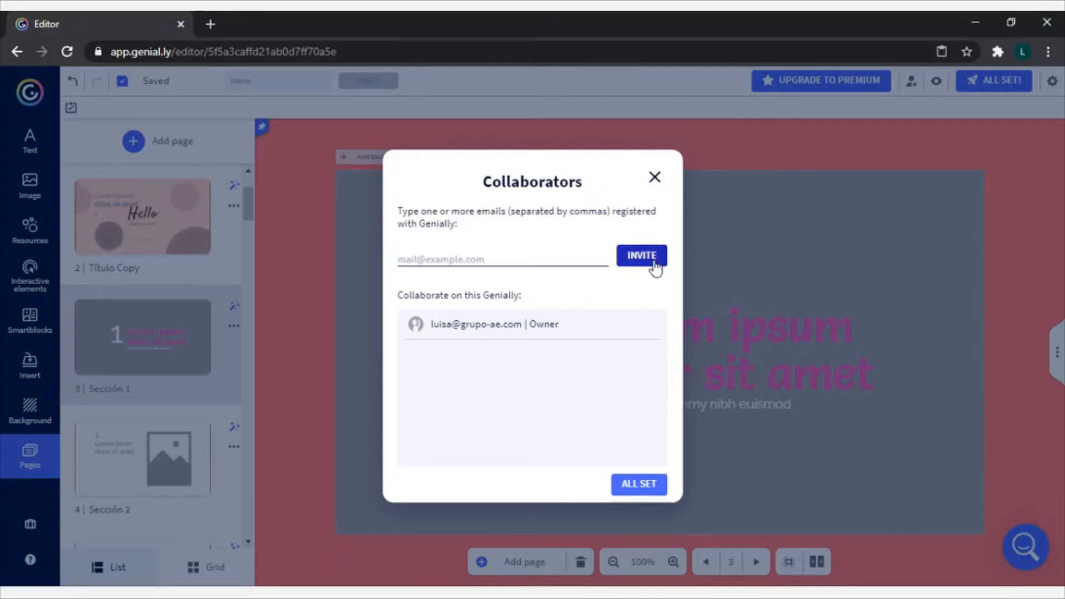
left_click(654, 179)
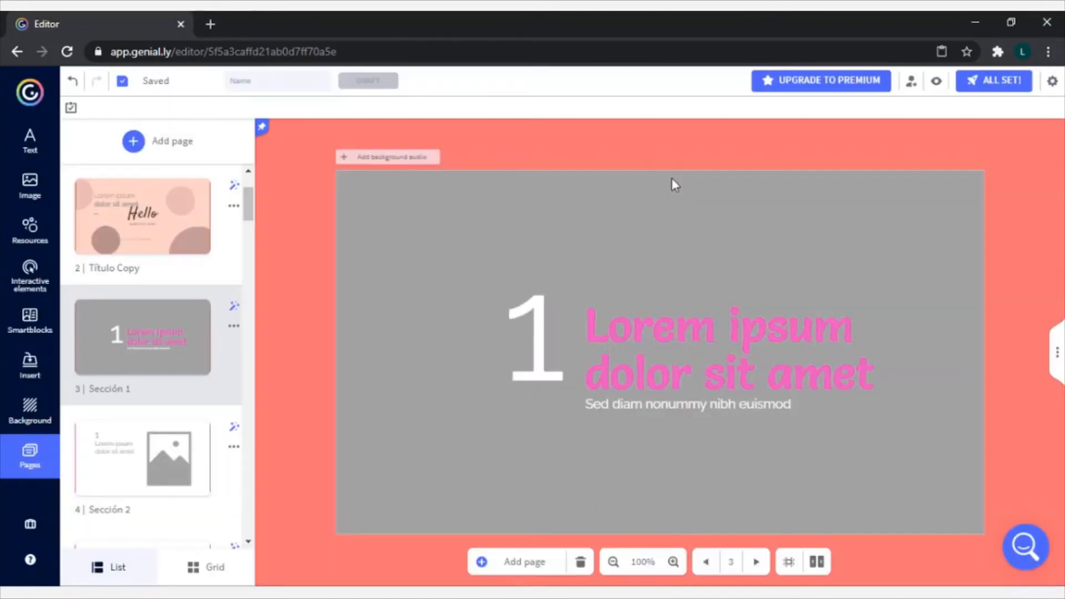
Preview the presentation from the Sección 1 page and return to editing
left_click(937, 81)
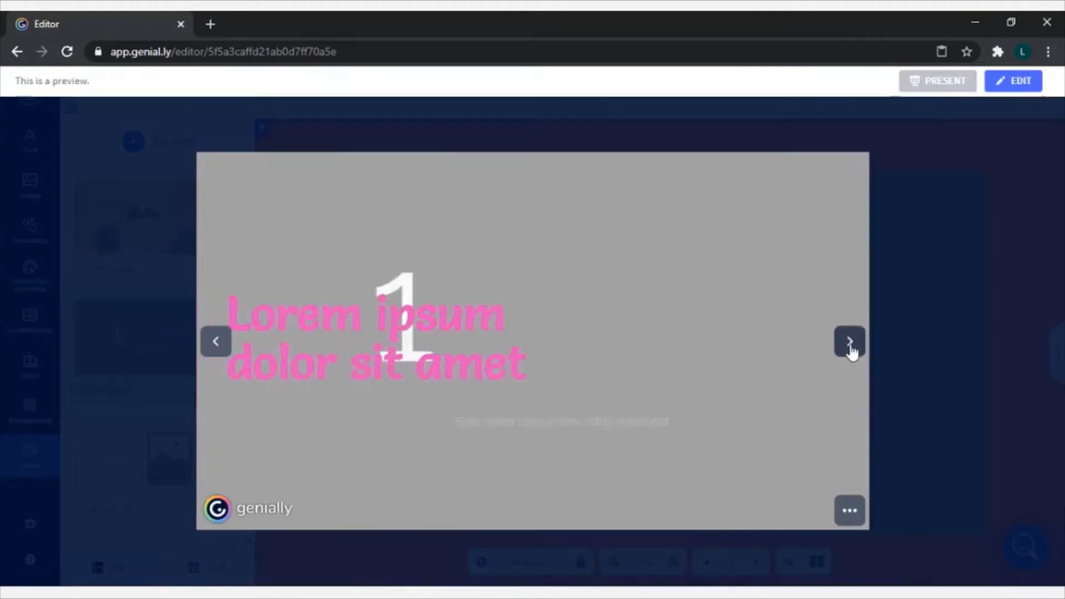
left_click(1013, 81)
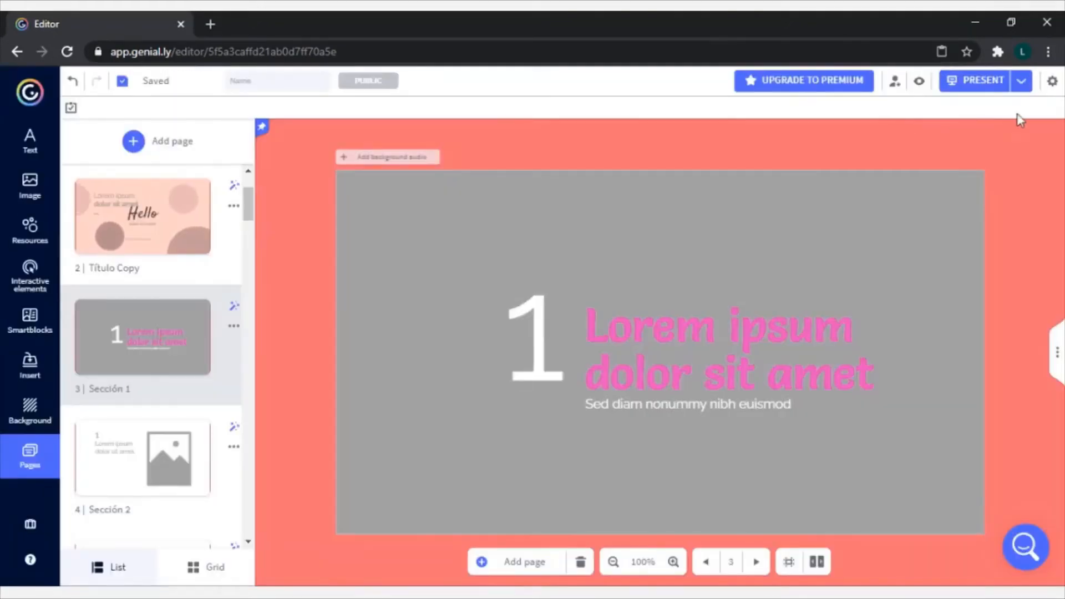
Turn off the Share genially display option in the presentation settings
left_click(1052, 82)
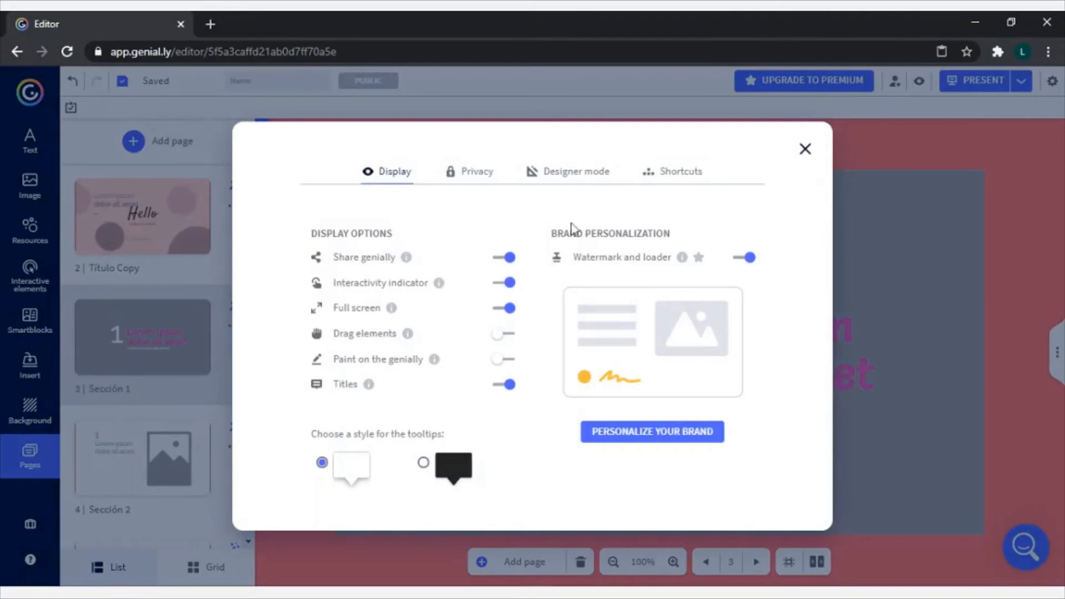
left_click(507, 259)
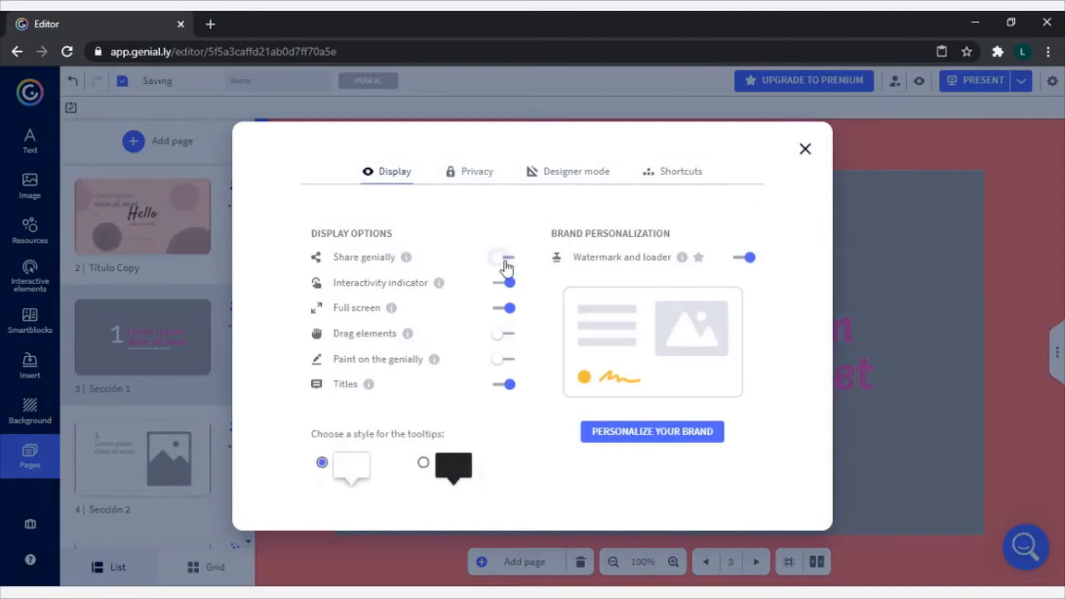
View the presentation's privacy settings and turn on Designer mode
left_click(475, 175)
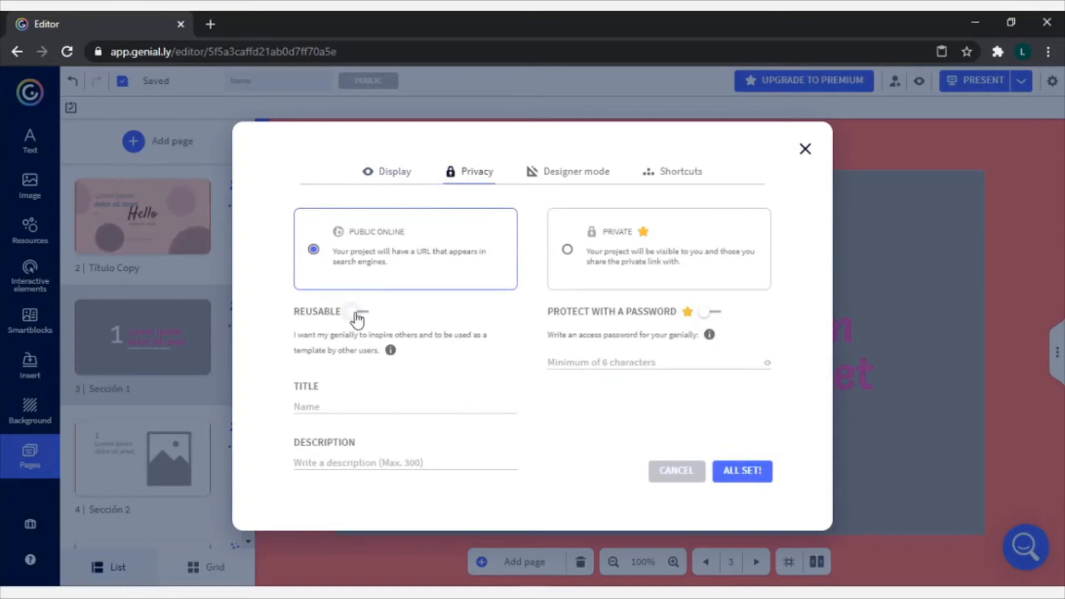
left_click(582, 180)
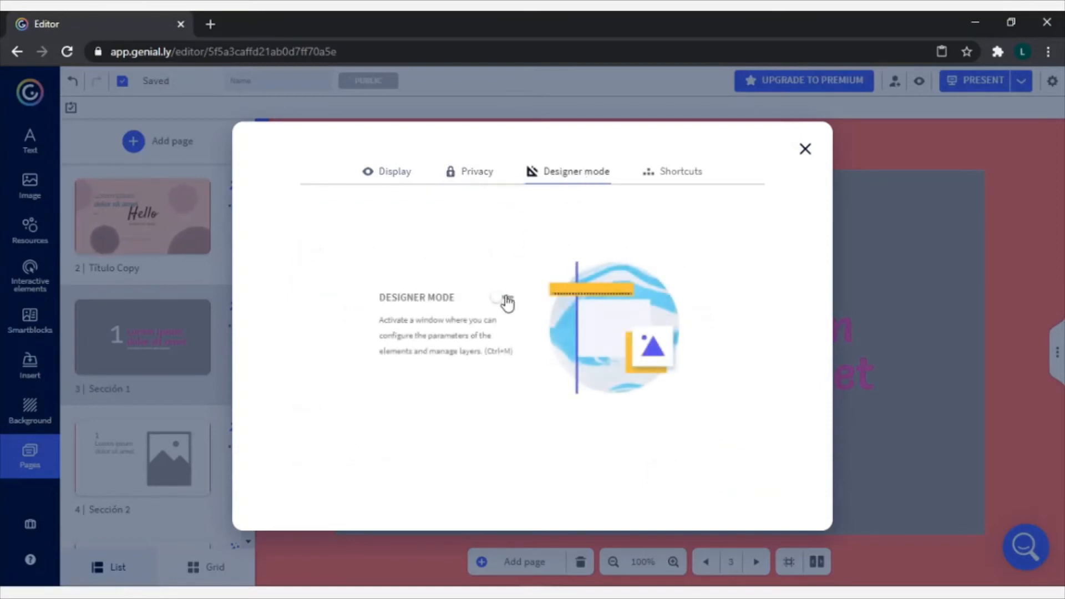
left_click(501, 304)
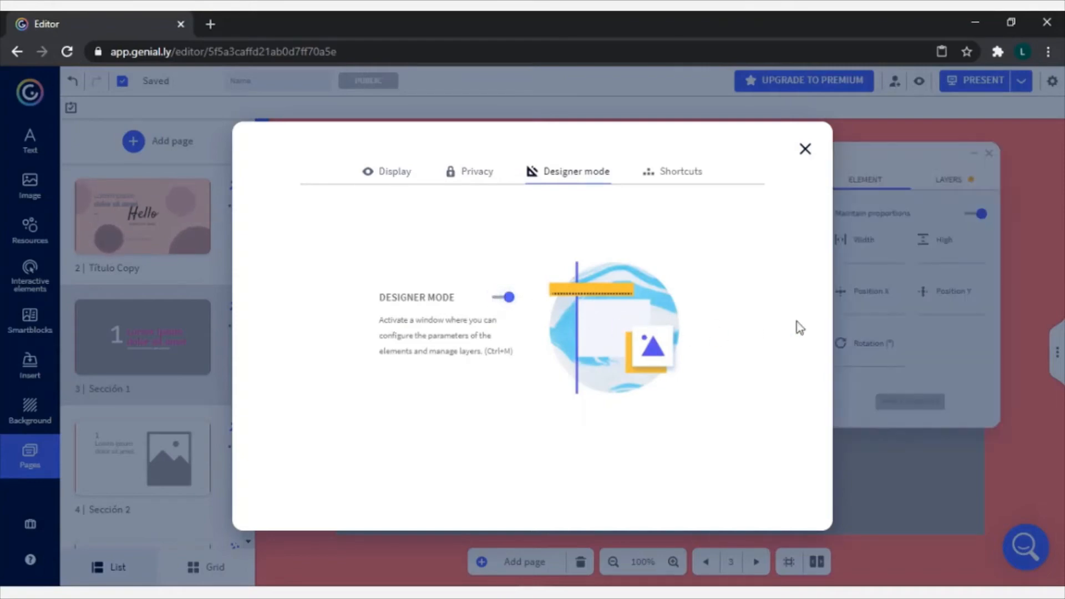
Review the list of keyboard shortcuts and close the presentation settings
left_click(702, 173)
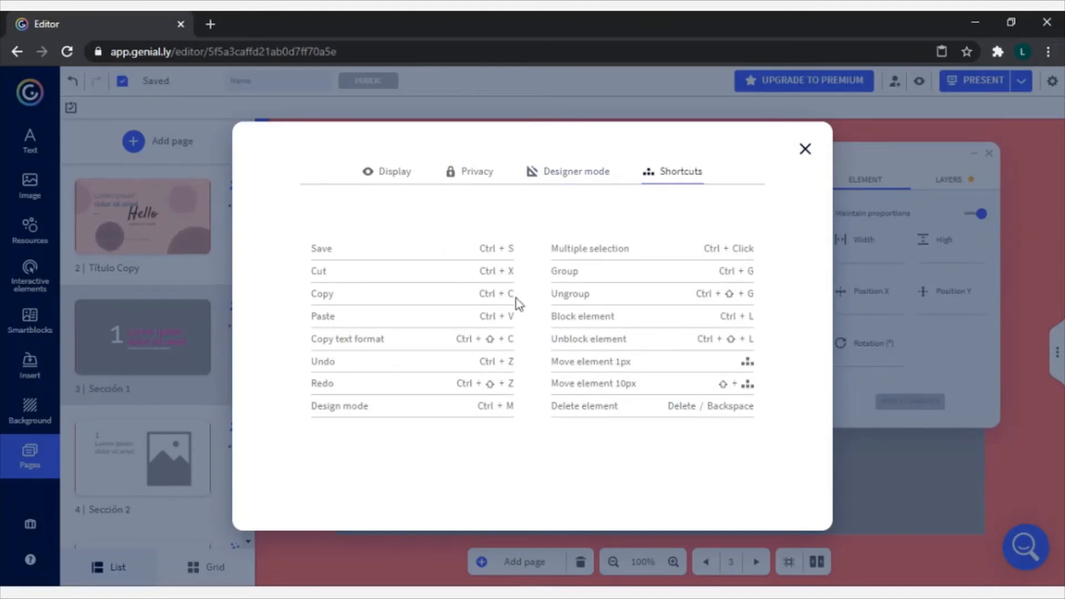
left_click(805, 150)
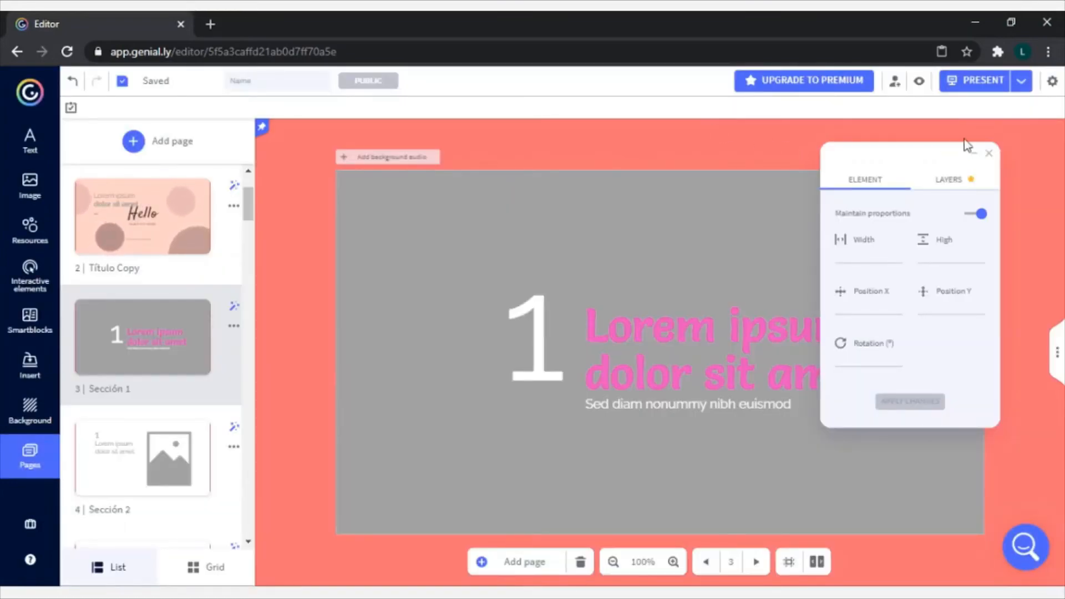
left_click(989, 153)
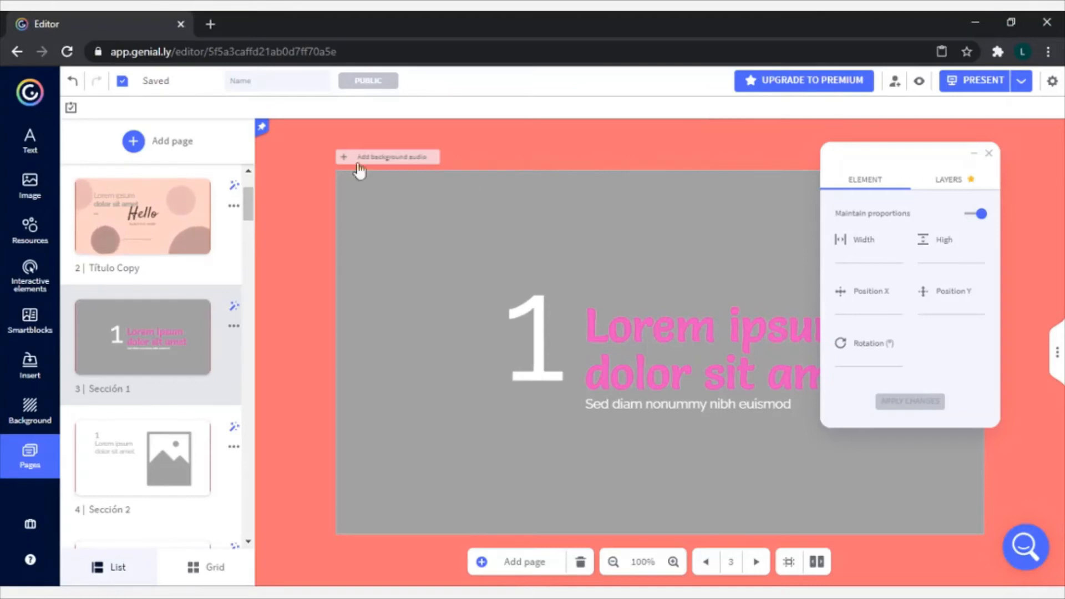
Return to the dashboard of creations and open the presentation The human body for editing
left_click(30, 91)
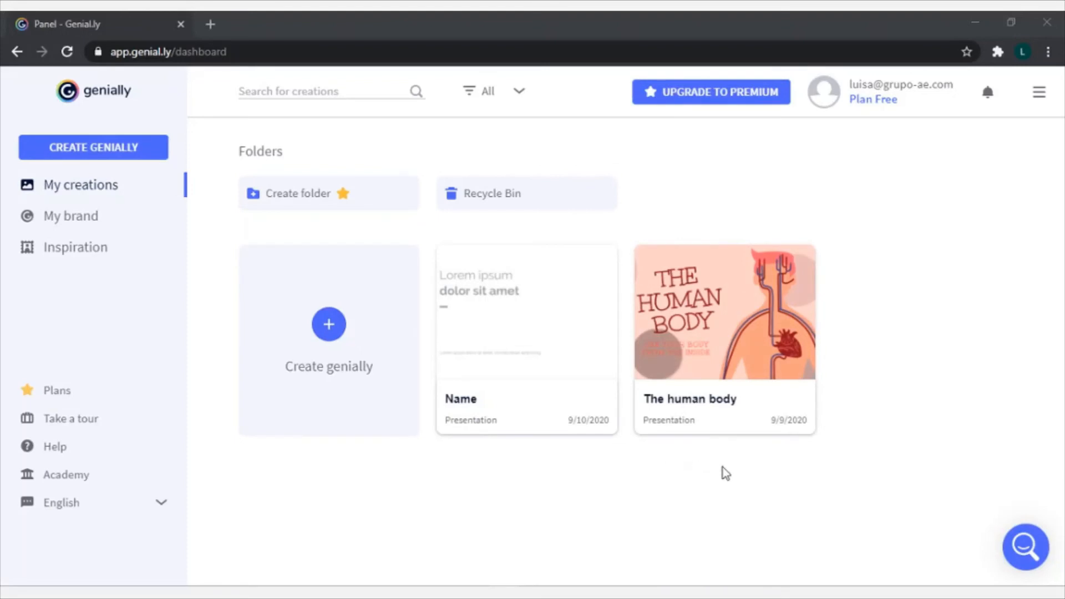
mouse_move(811, 411)
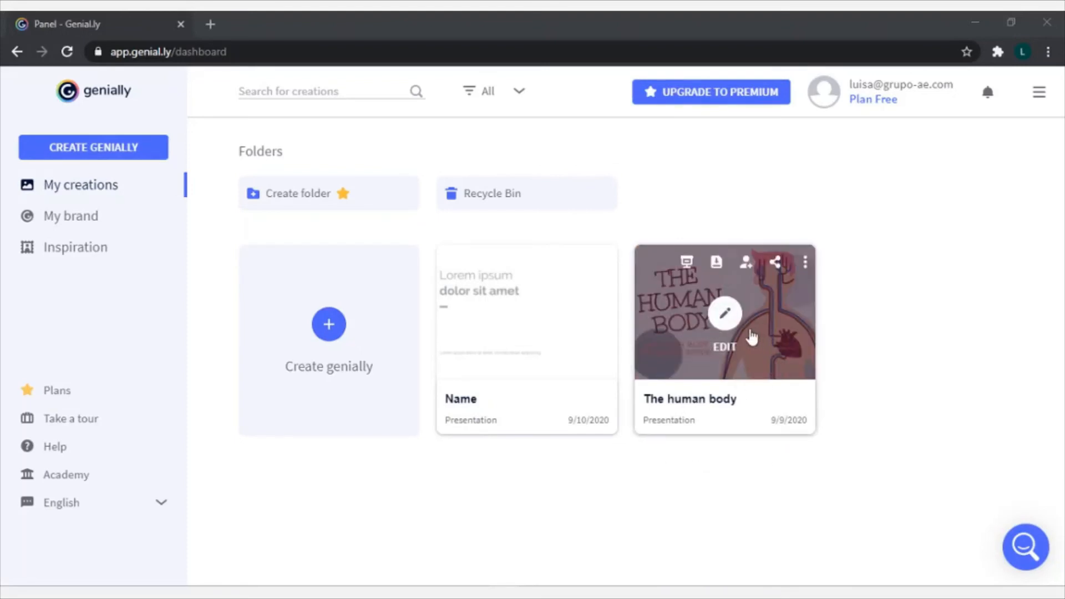
left_click(726, 315)
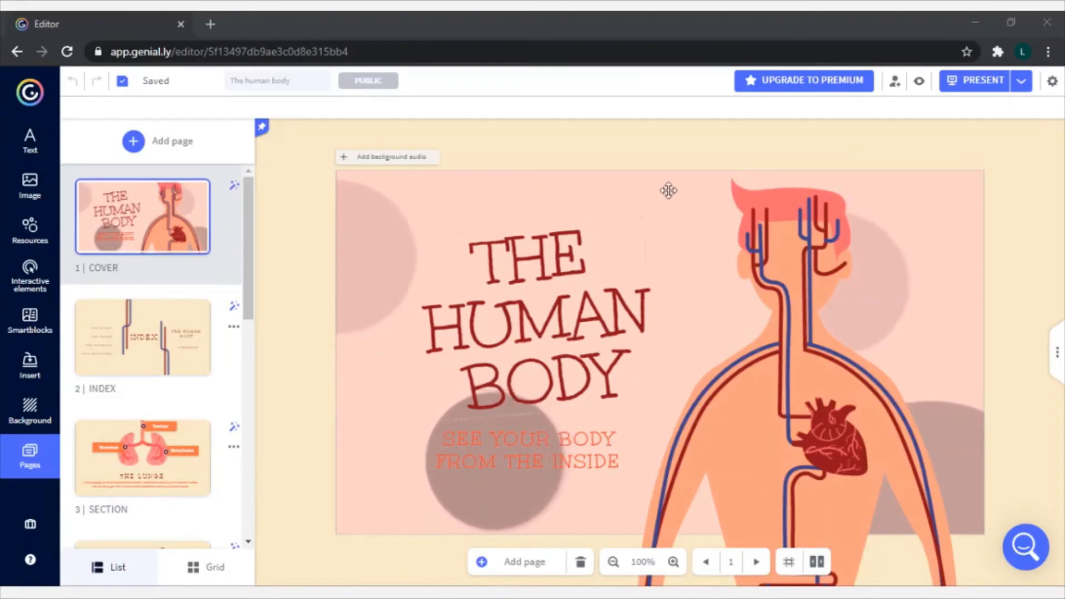
Examine the tooltip text and the animation settings of the heart image on the COVER page
left_click(397, 502)
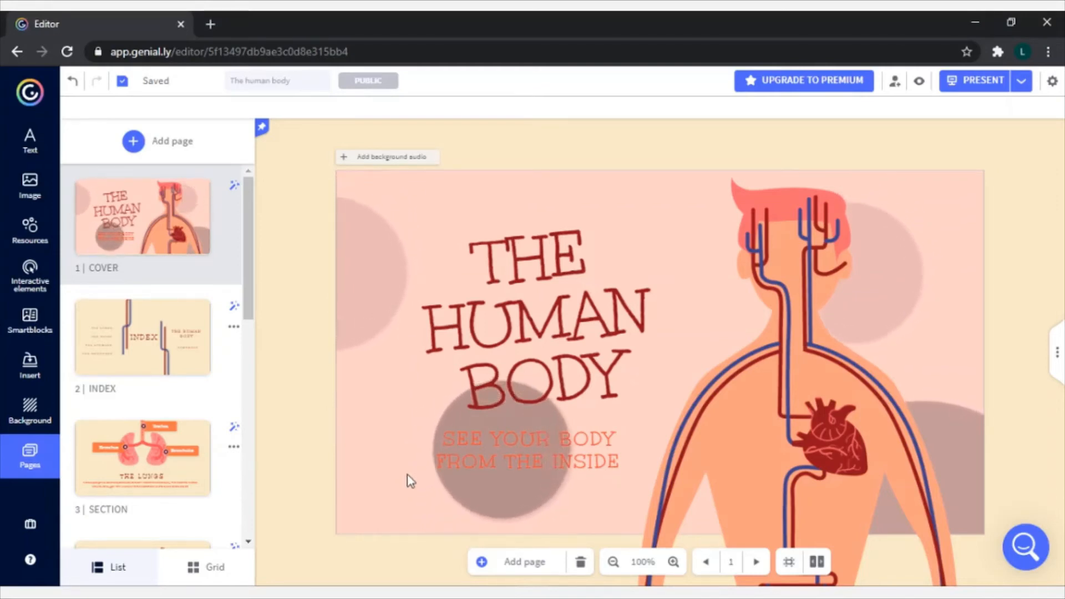
left_click(537, 439)
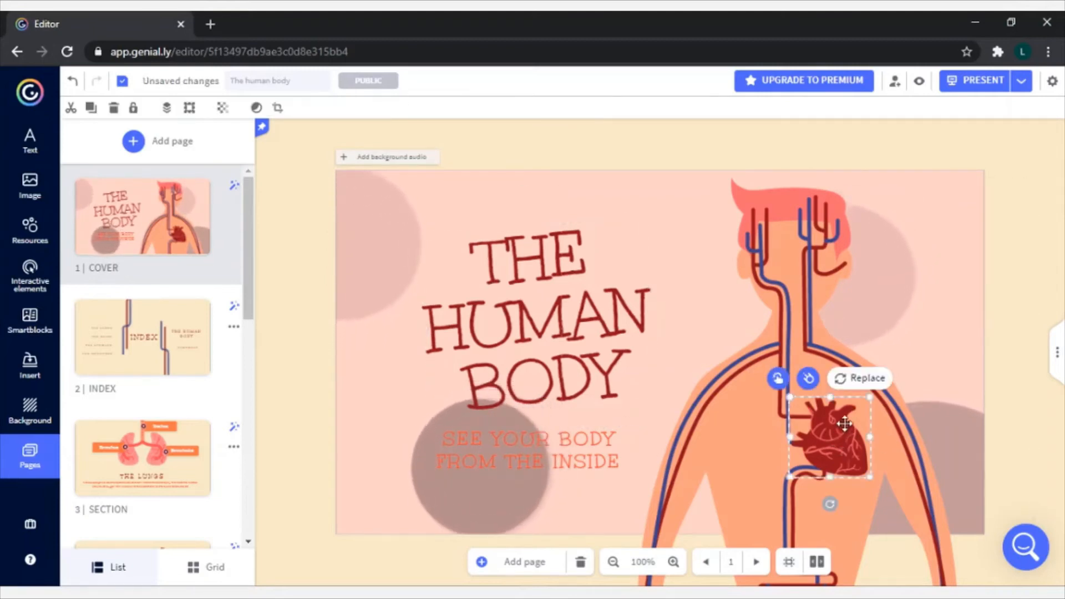
left_click(778, 380)
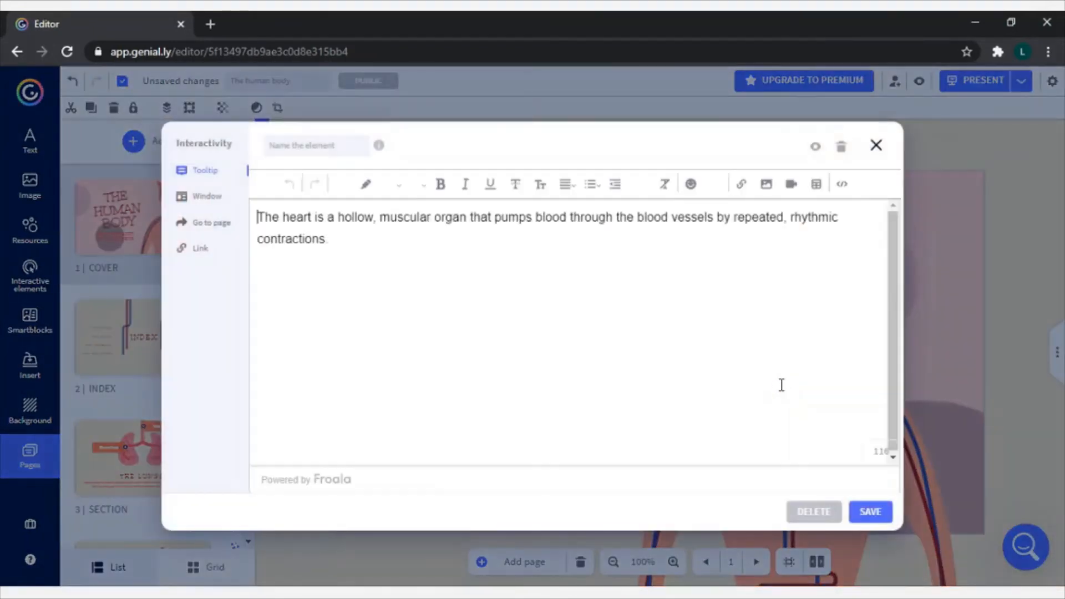
left_click(876, 145)
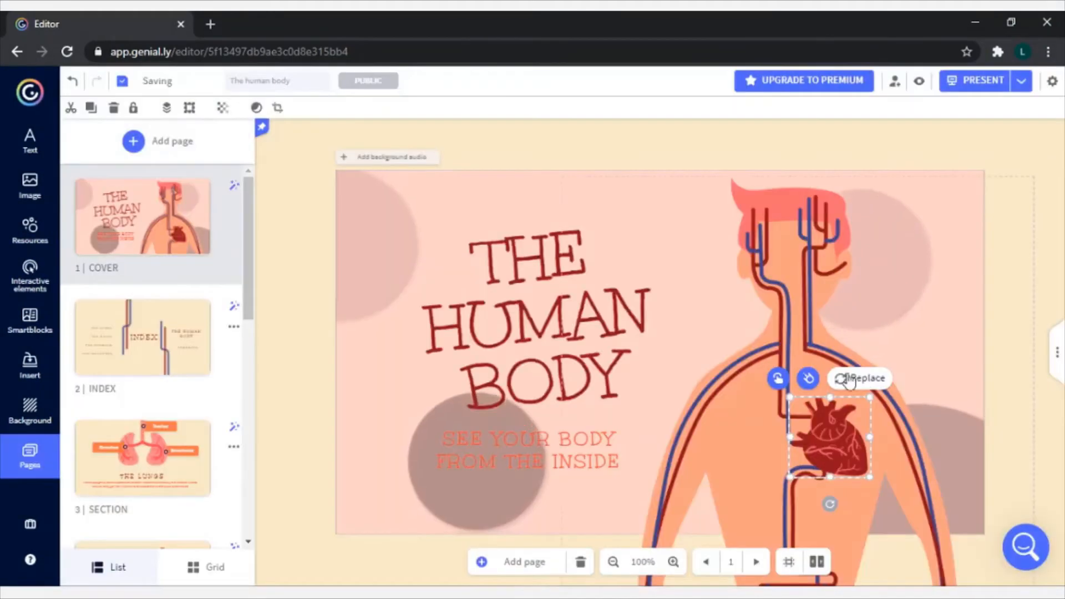
left_click(808, 379)
Set the entrance animation effect of THE STOMACH entry on the INDEX page to Zoom
left_click(183, 363)
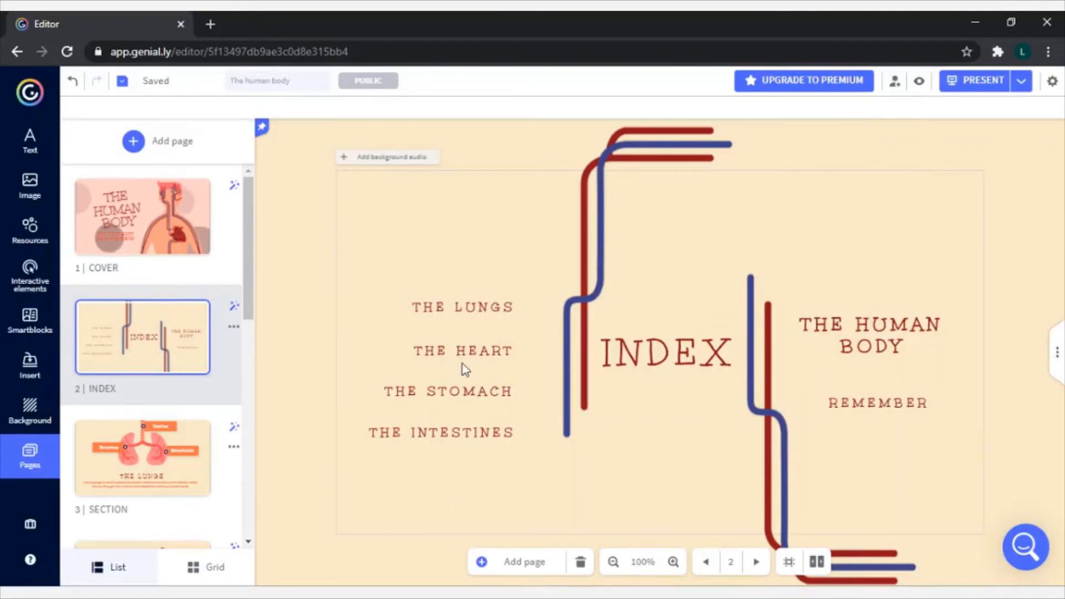
left_click(497, 391)
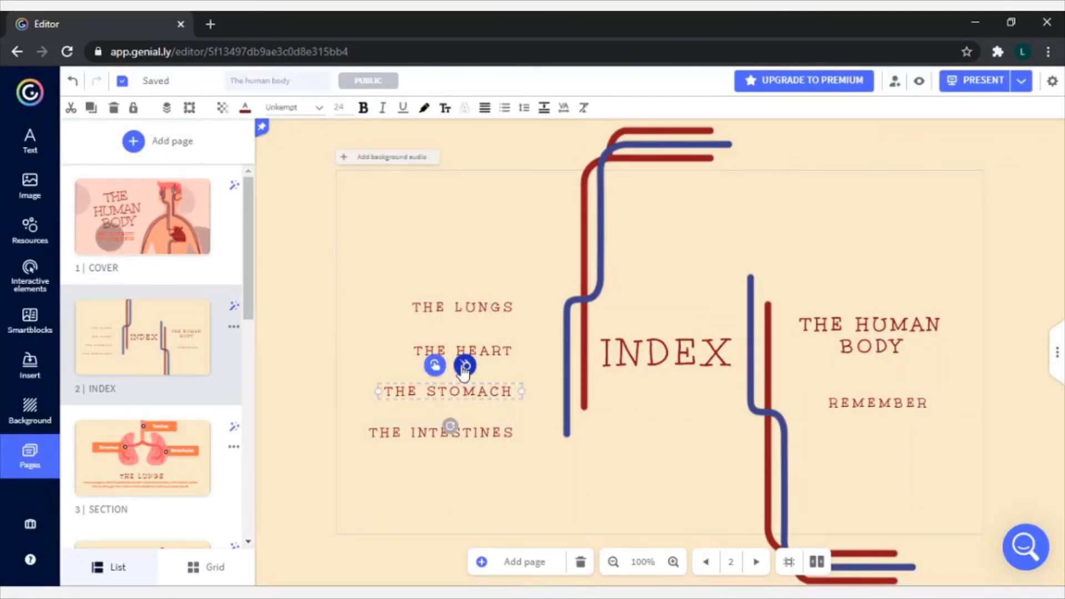
left_click(465, 366)
left_click(964, 367)
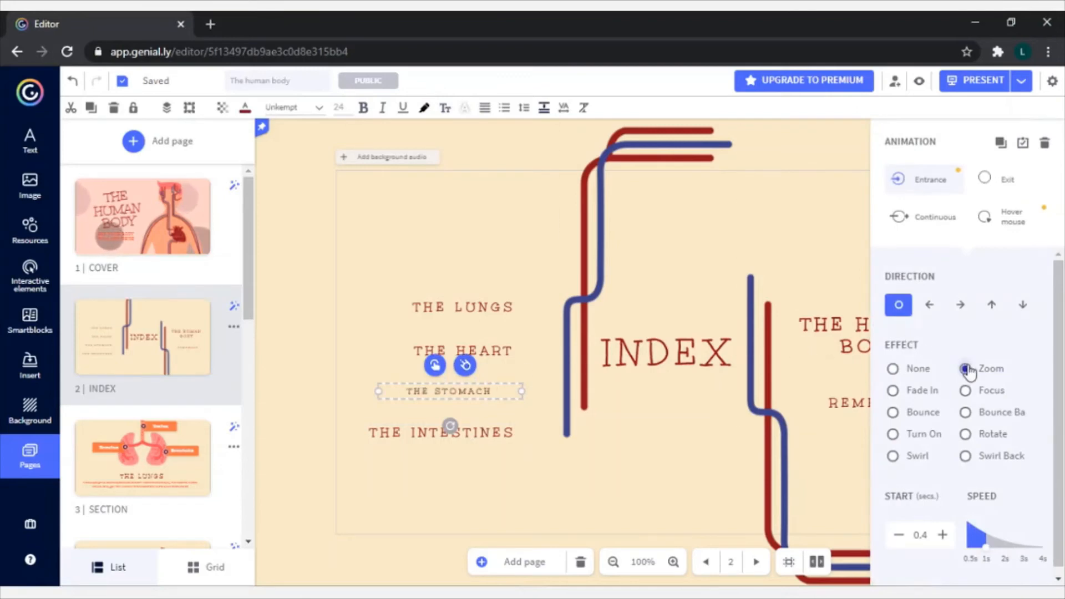
Check which page THE STOMACH entry links to and close its interactivity settings unchanged
left_click(436, 366)
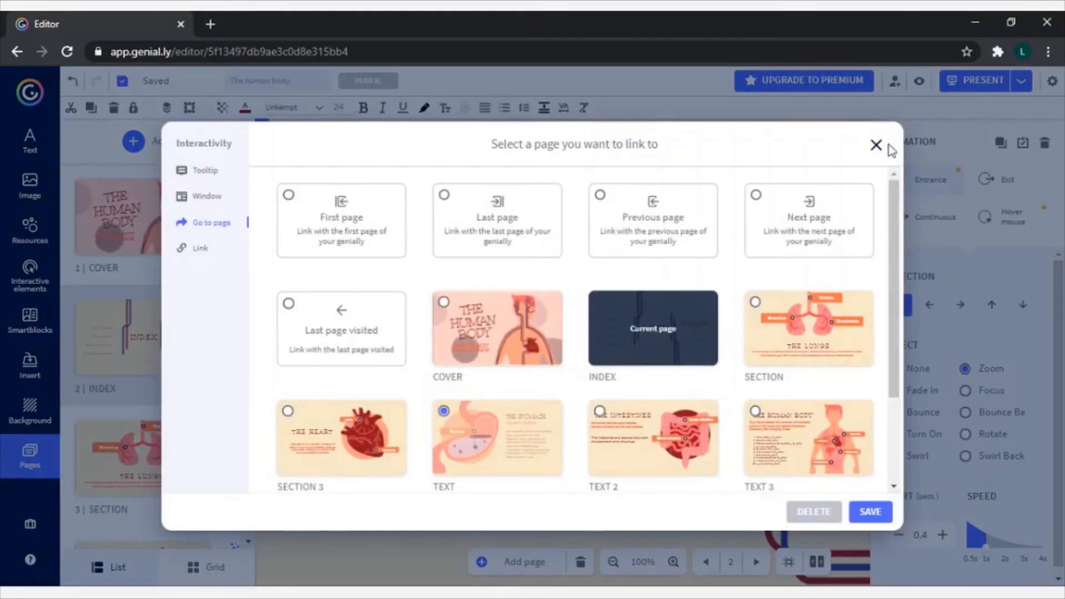
left_click(876, 145)
Duplicate the lungs SECTION page and open the window interactivity of the Bronchus marker on the copy
left_click(178, 434)
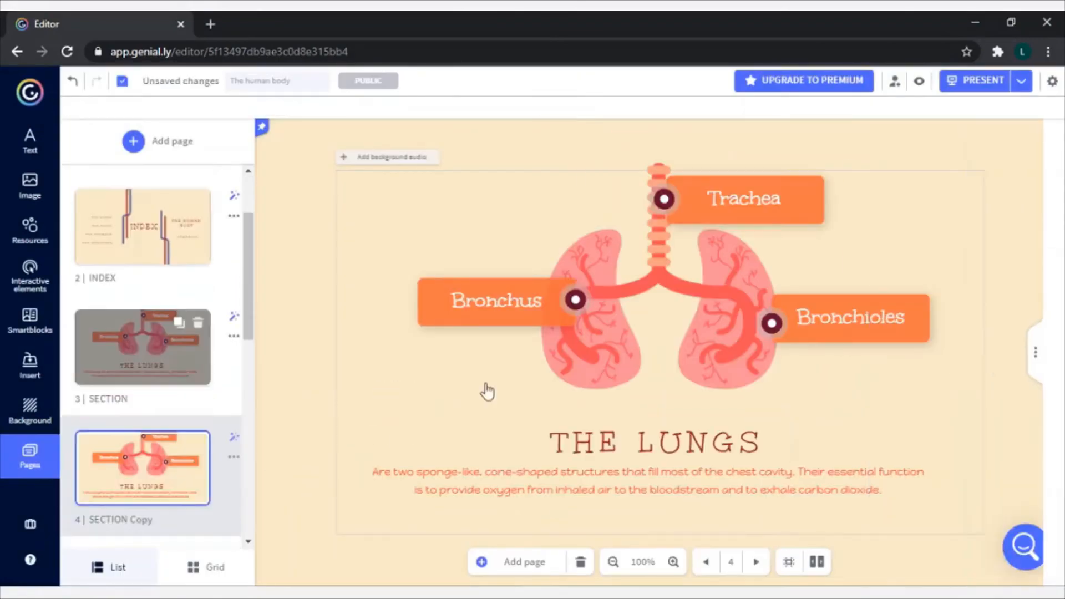
left_click(576, 304)
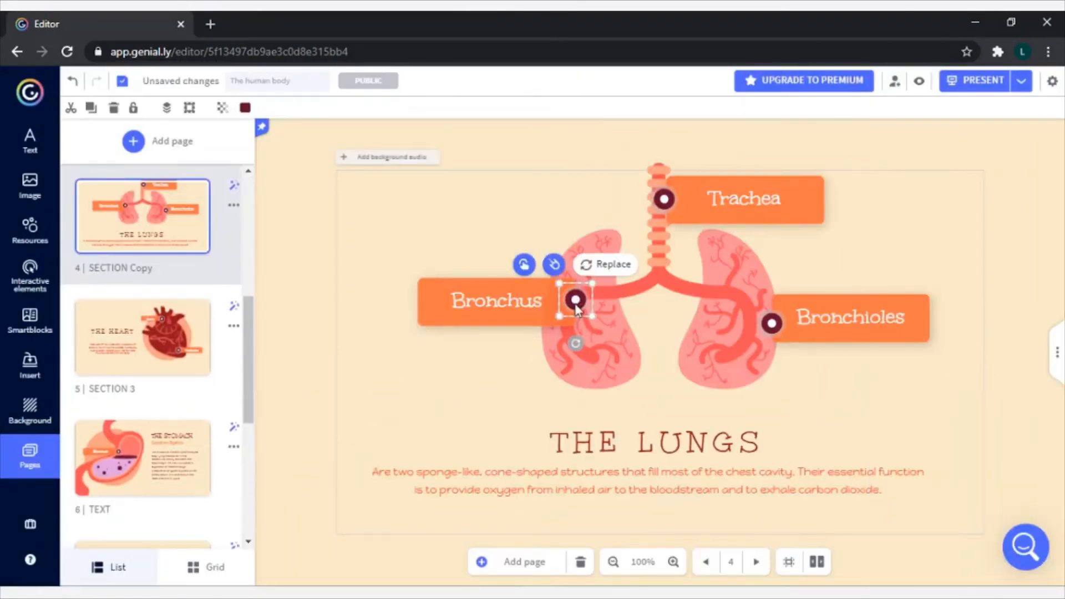
left_click(552, 272)
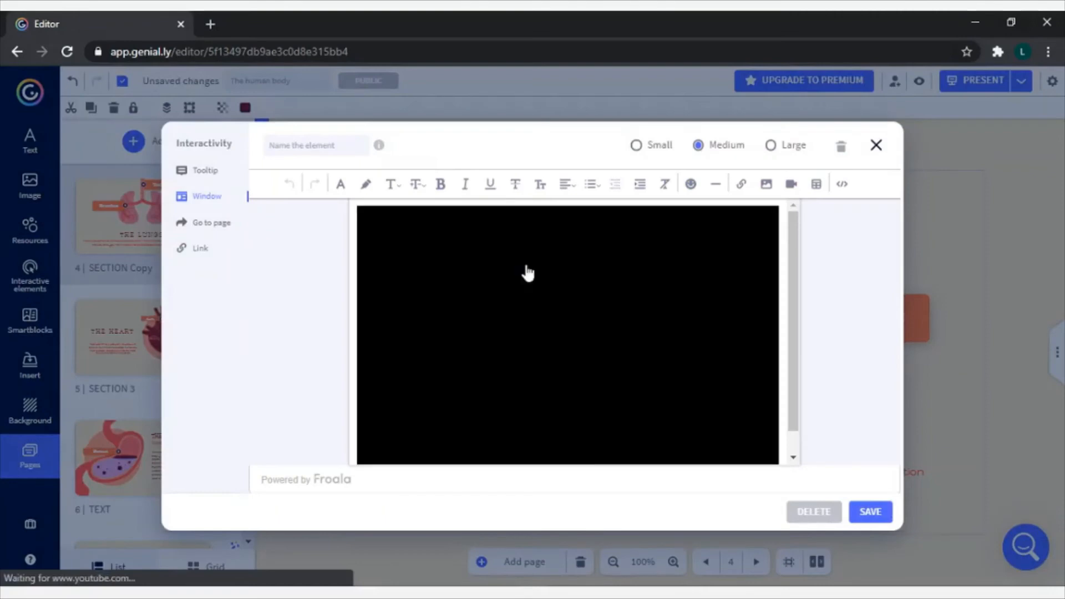